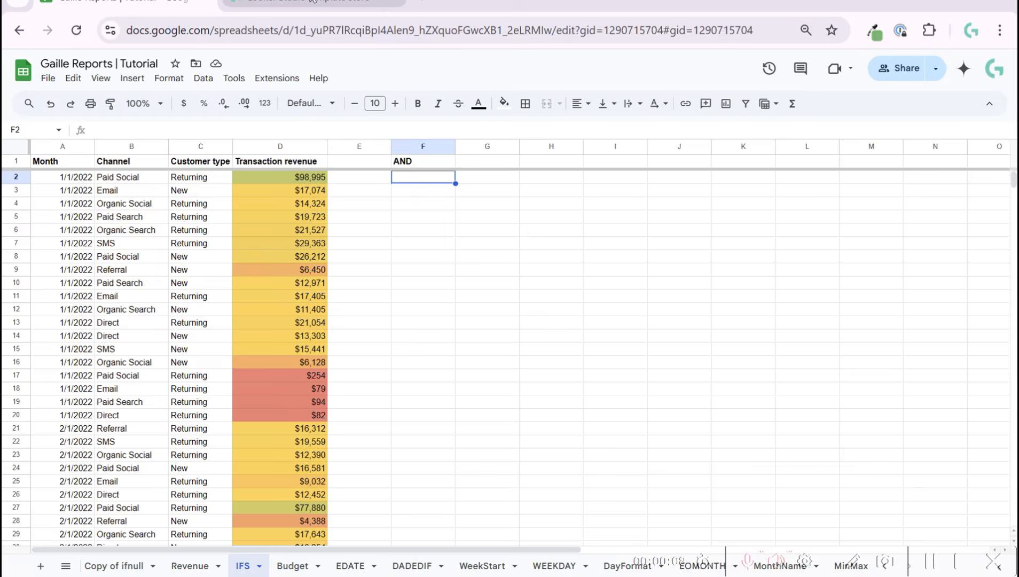
Switch to the Gaille Reports website and look over its home page and blog categories
click(312, 3)
scroll(293, 214, up, 5)
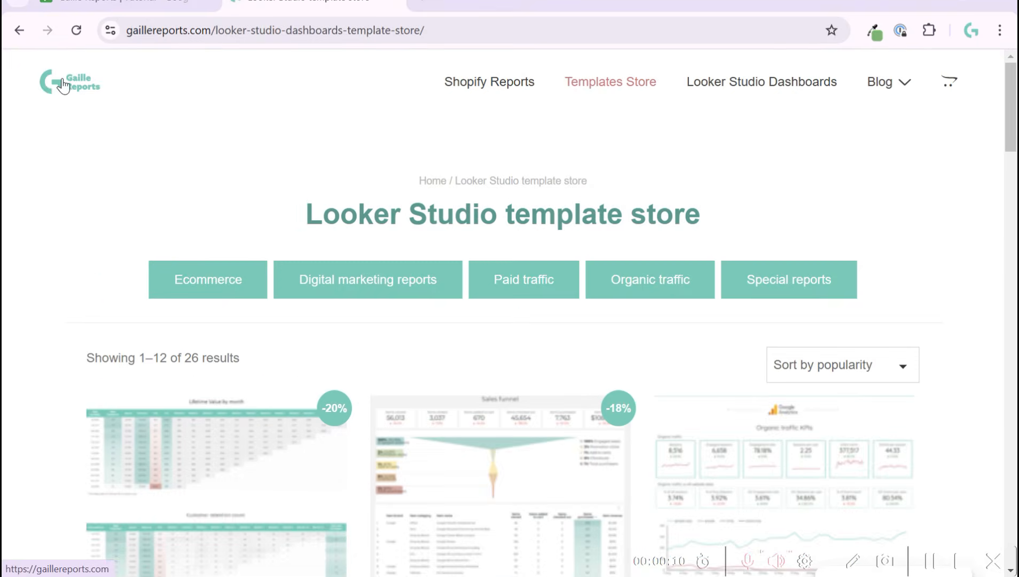
click(62, 86)
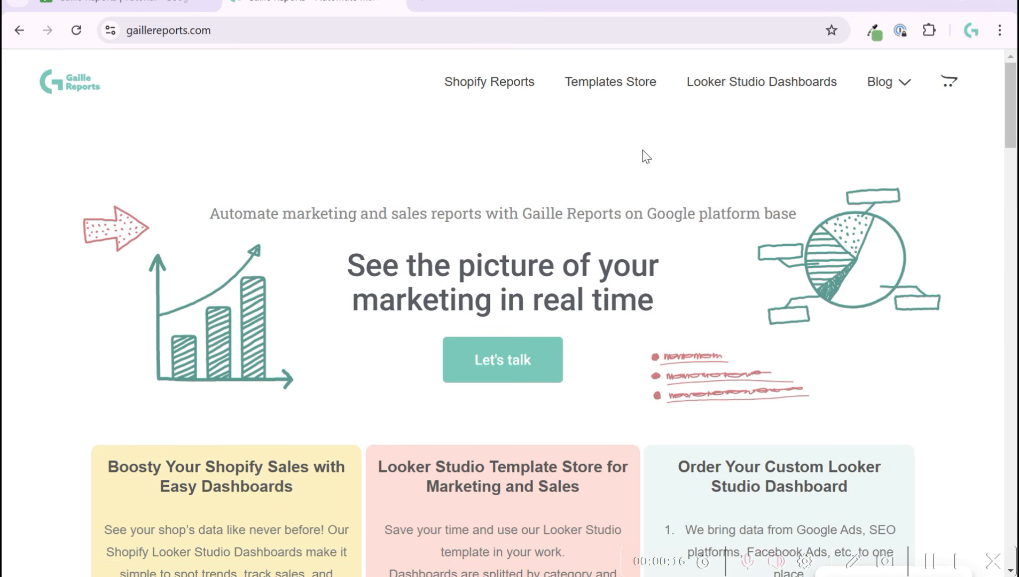
mouse_move(908, 86)
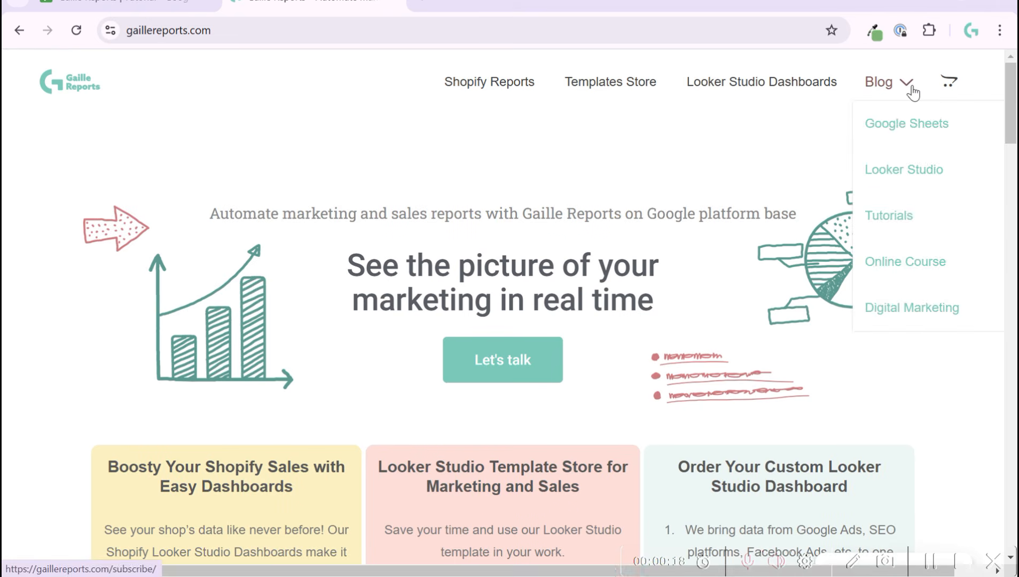
scroll(505, 268, down, 4)
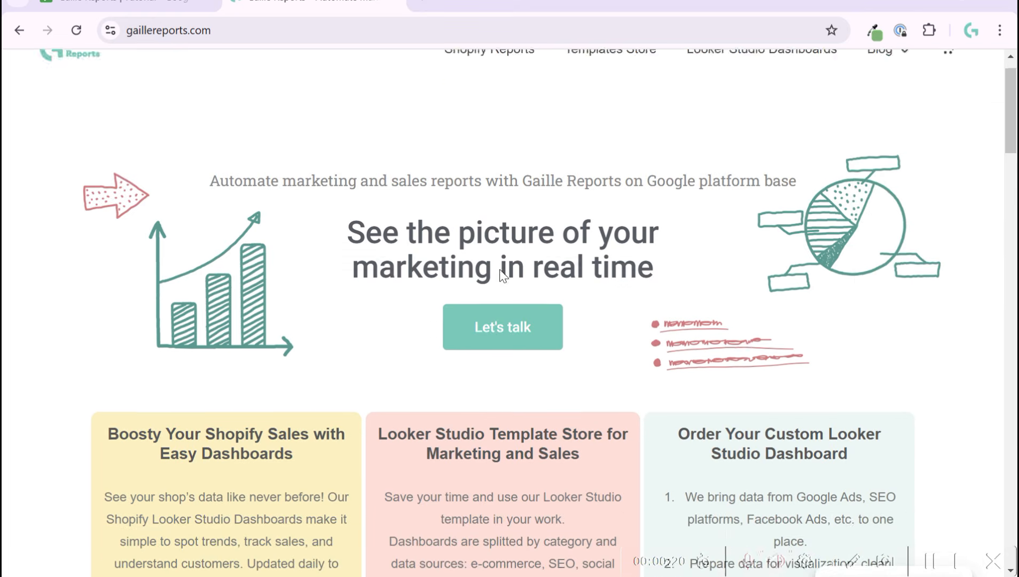
Open the Looker Studio template store and look through the offered report templates
click(514, 525)
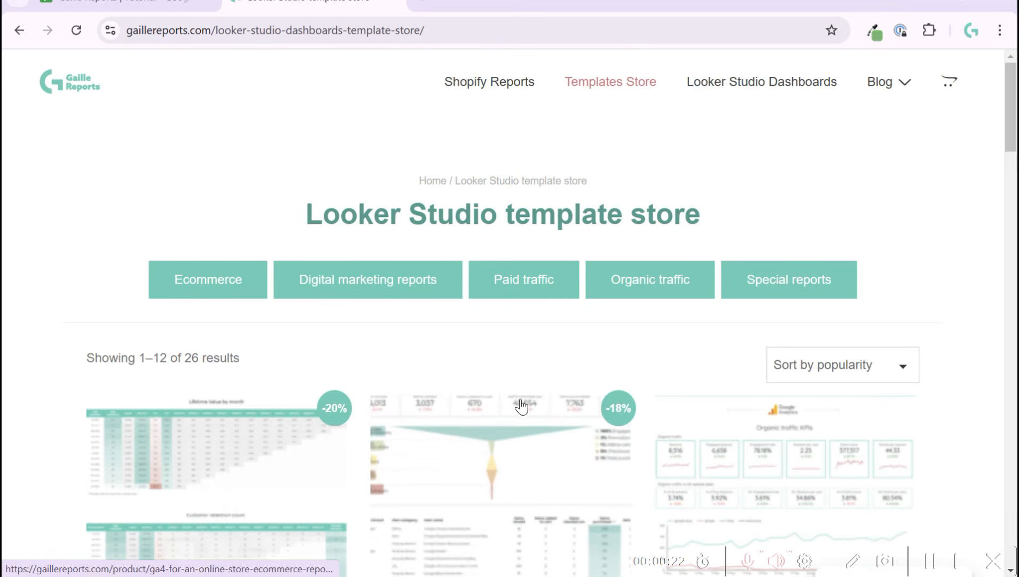
scroll(954, 360, down, 7)
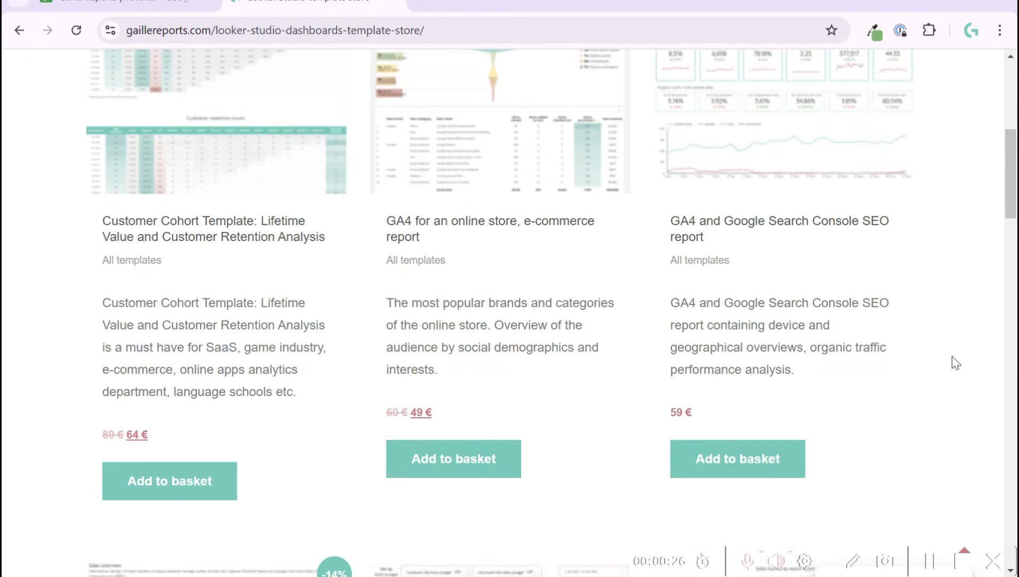
scroll(952, 357, down, 8)
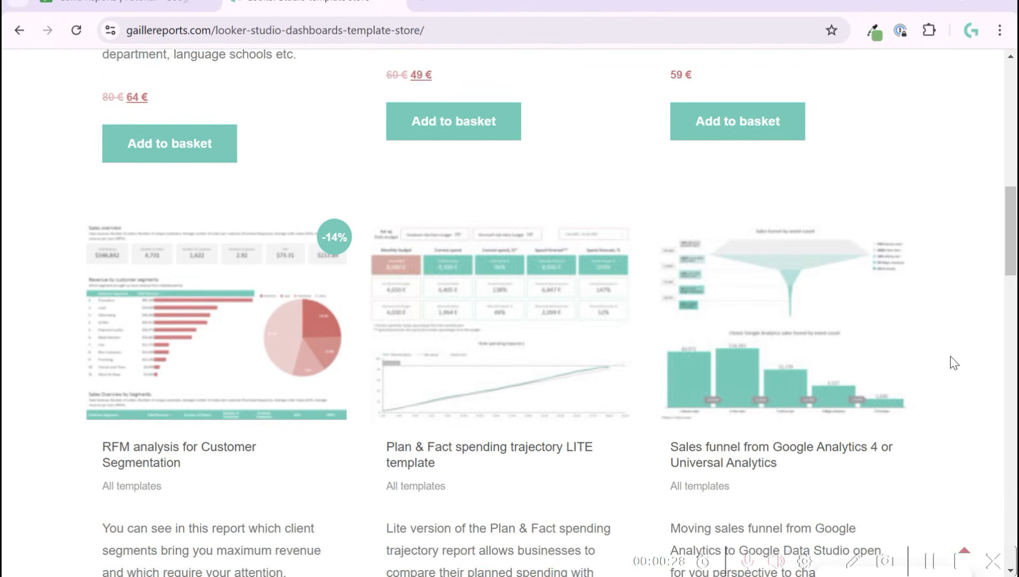
scroll(949, 356, down, 8)
key(Home)
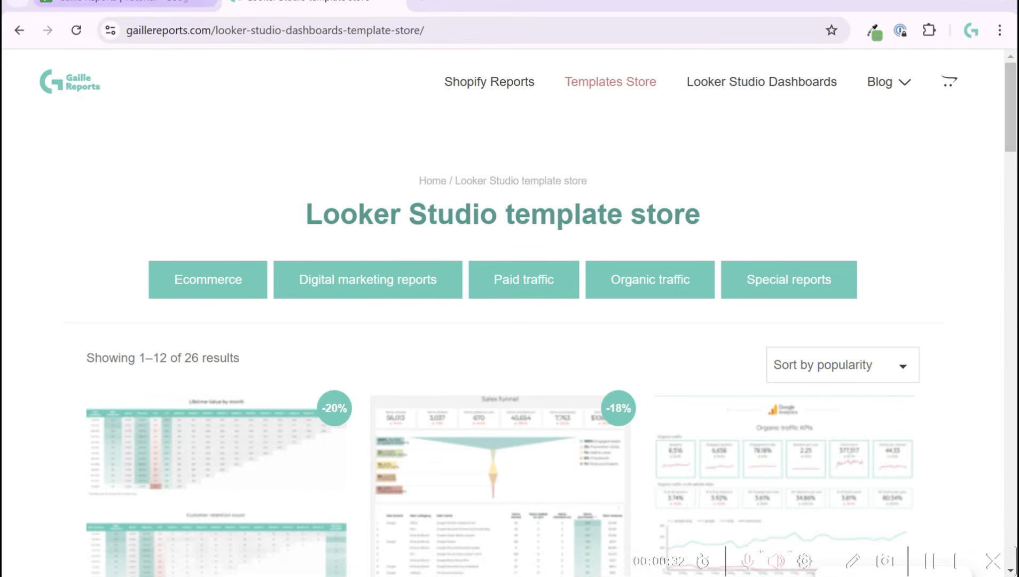
Return to the Google Sheets spreadsheet and enter =and(B2="Paid Social") in cell F2 under the AND header
click(140, 2)
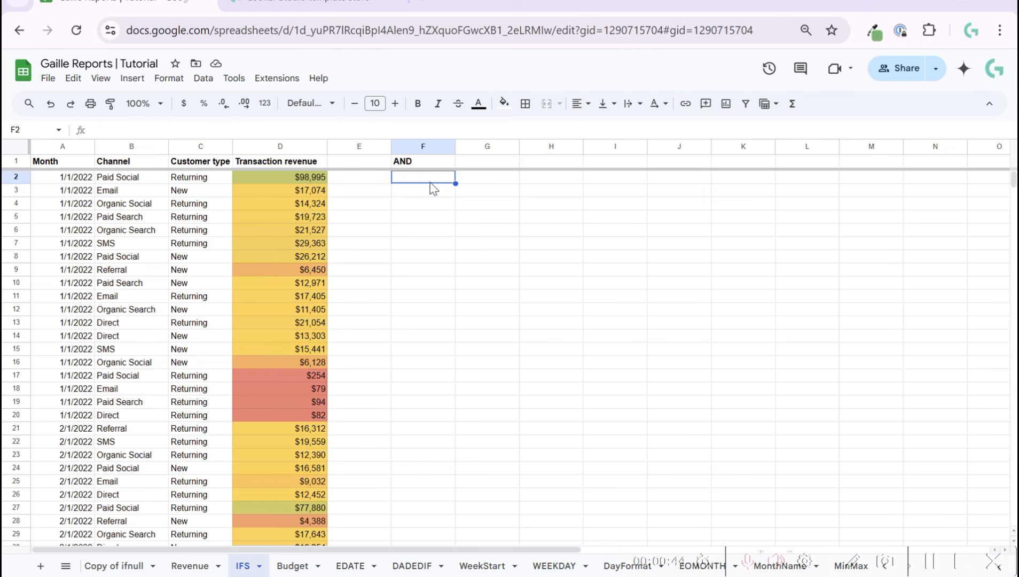
text(=a)
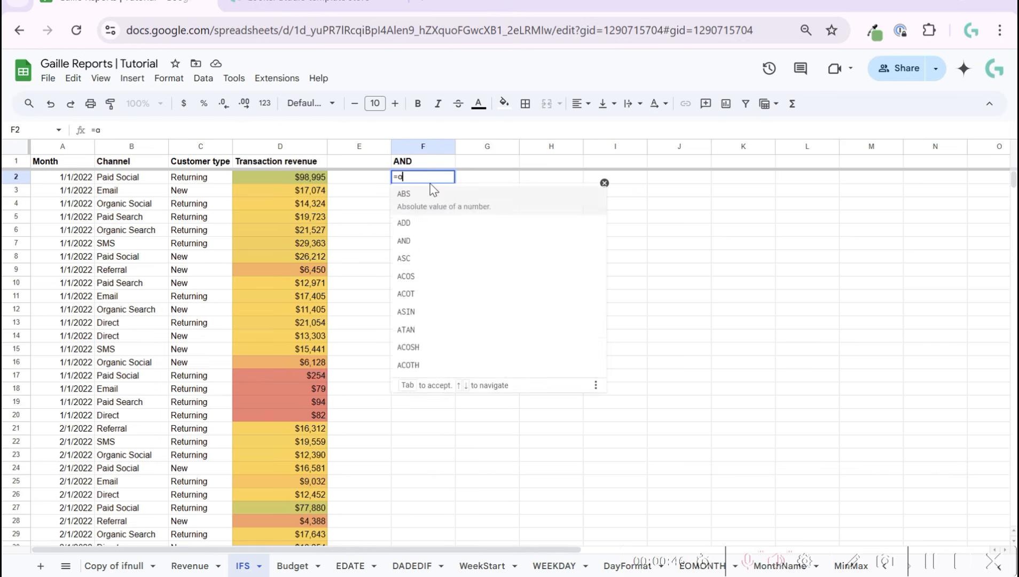
text(nd()
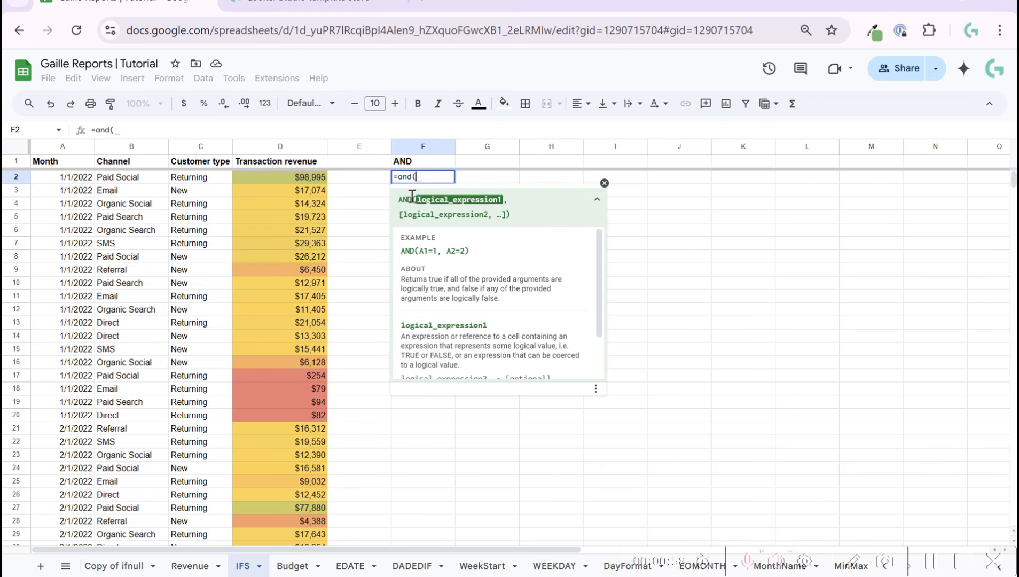
click(115, 179)
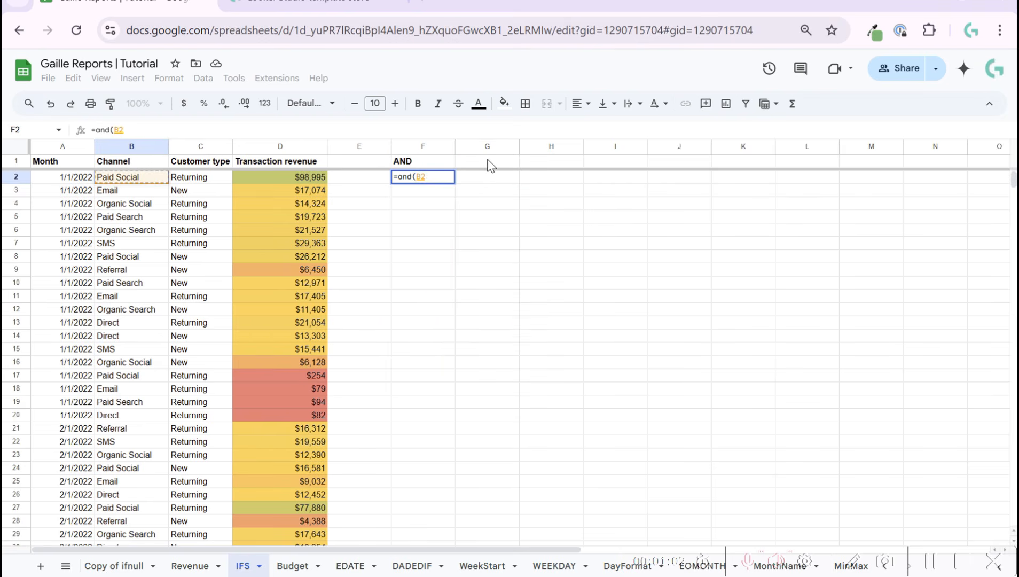
text(=")
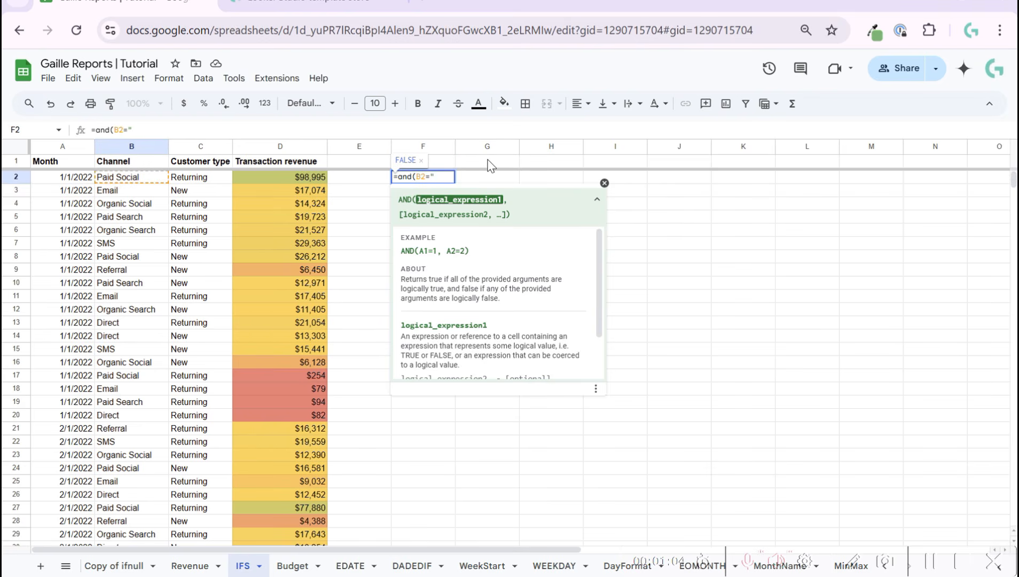
text(Paid )
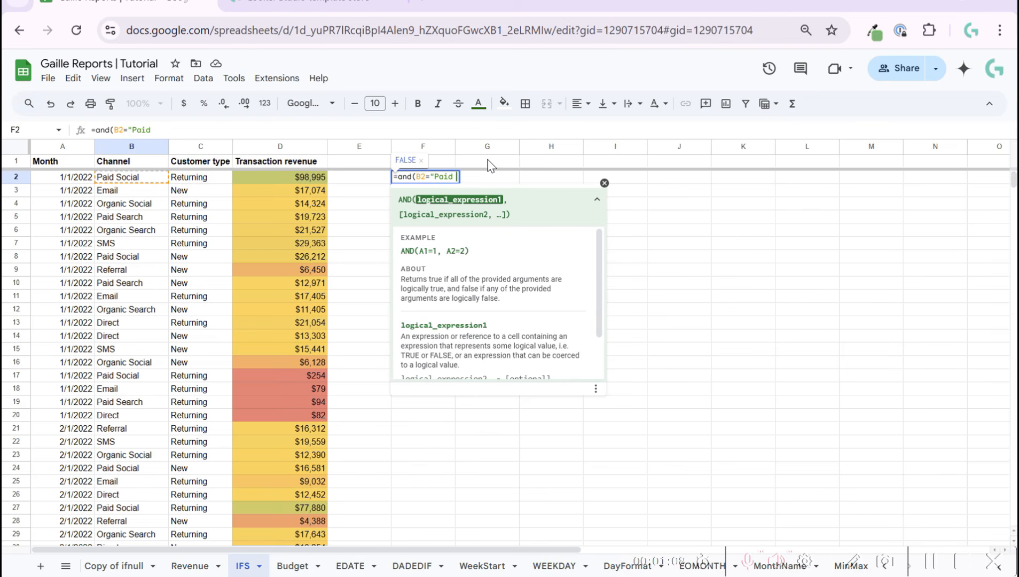
text(Social)
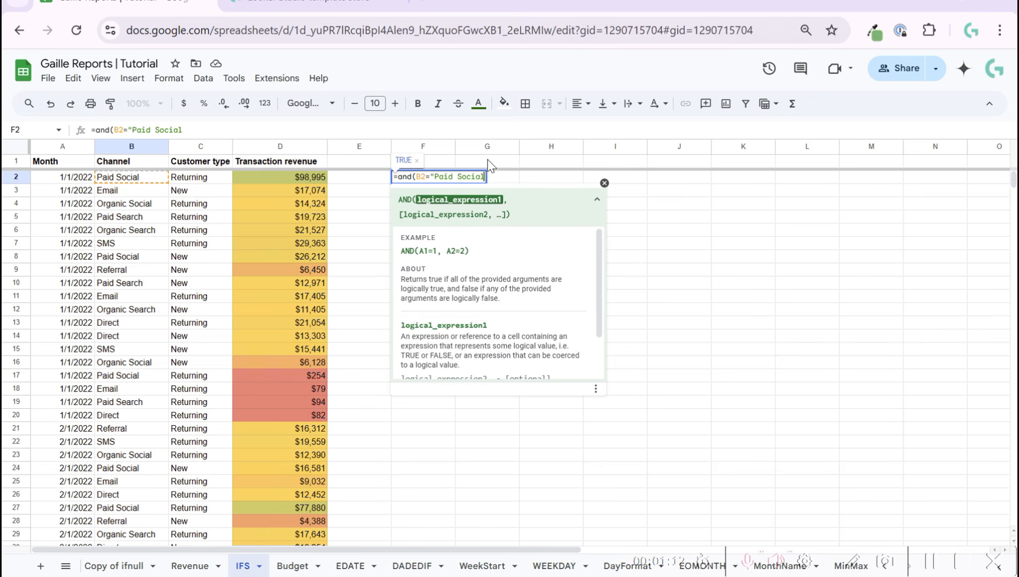
text("))
key(Return)
key(Up)
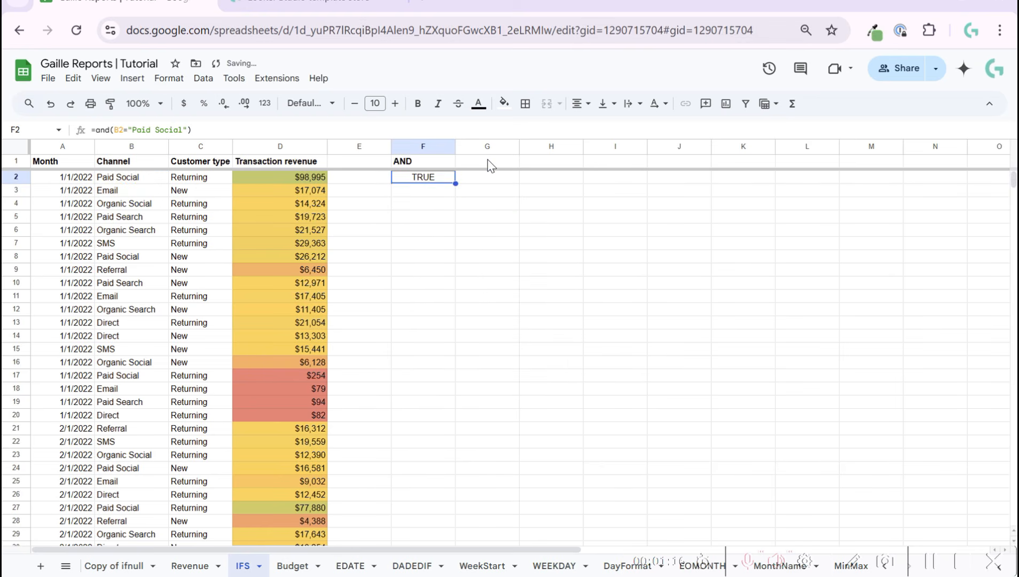
Extend the AND formula in F2 with a second condition, C2="New"
click(189, 130)
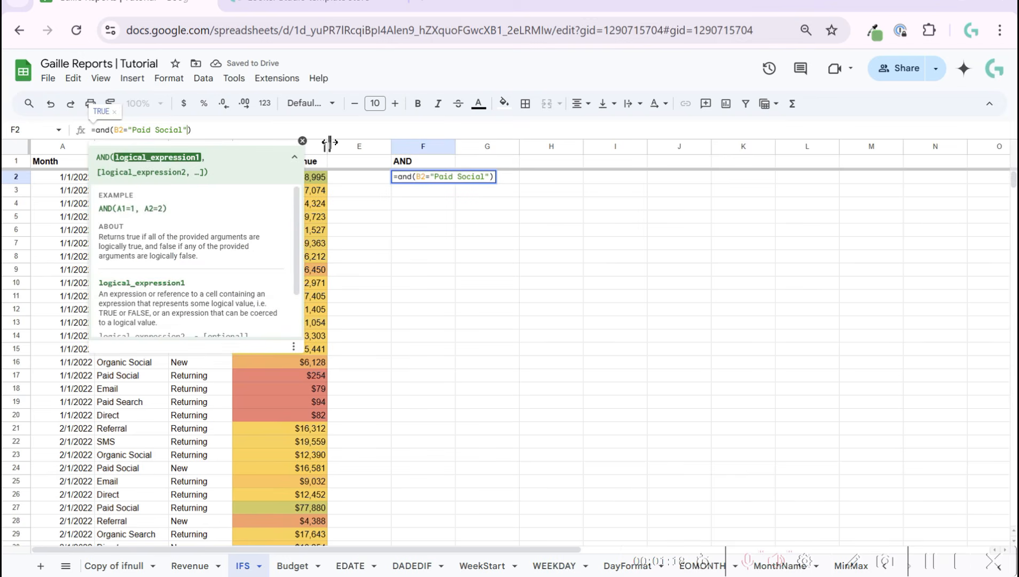
text(,)
click(371, 213)
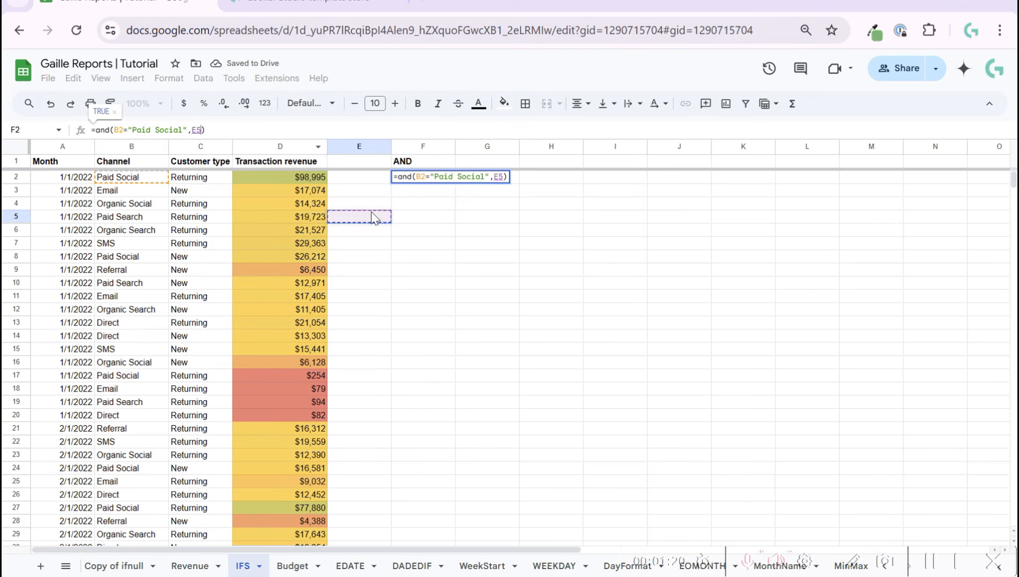
click(207, 179)
text(= )
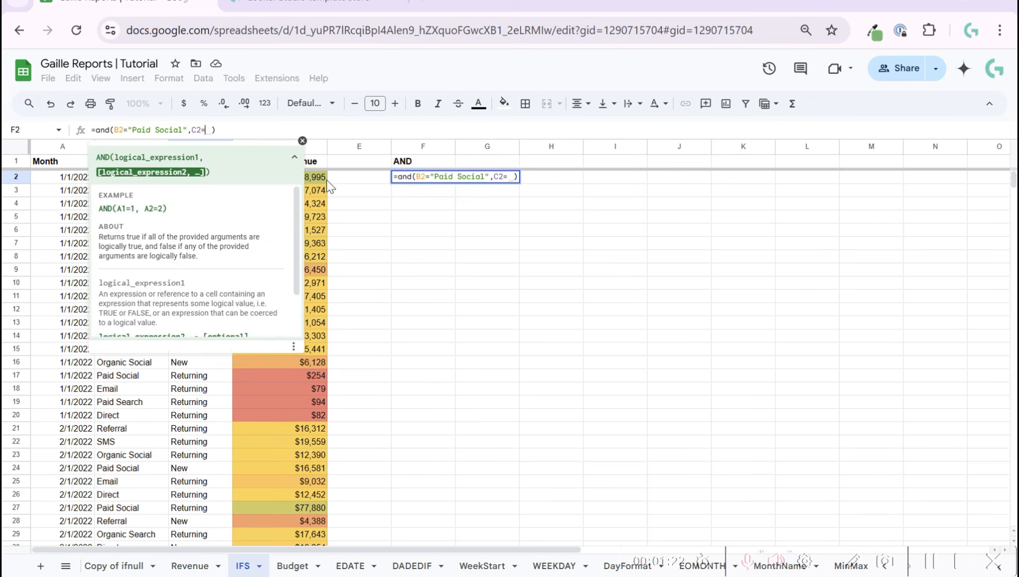
text("New)
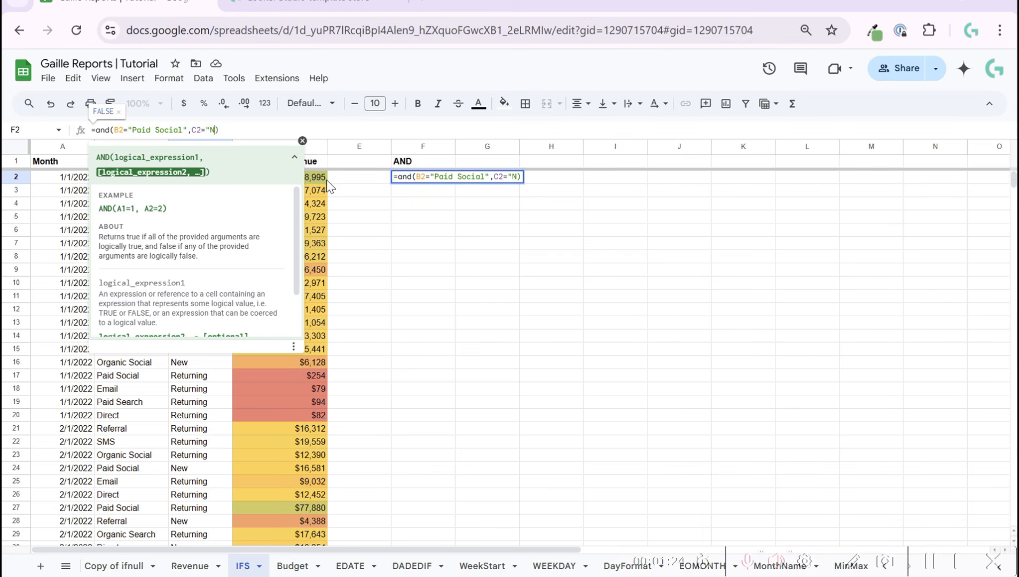
text(")
key(Return)
key(Up)
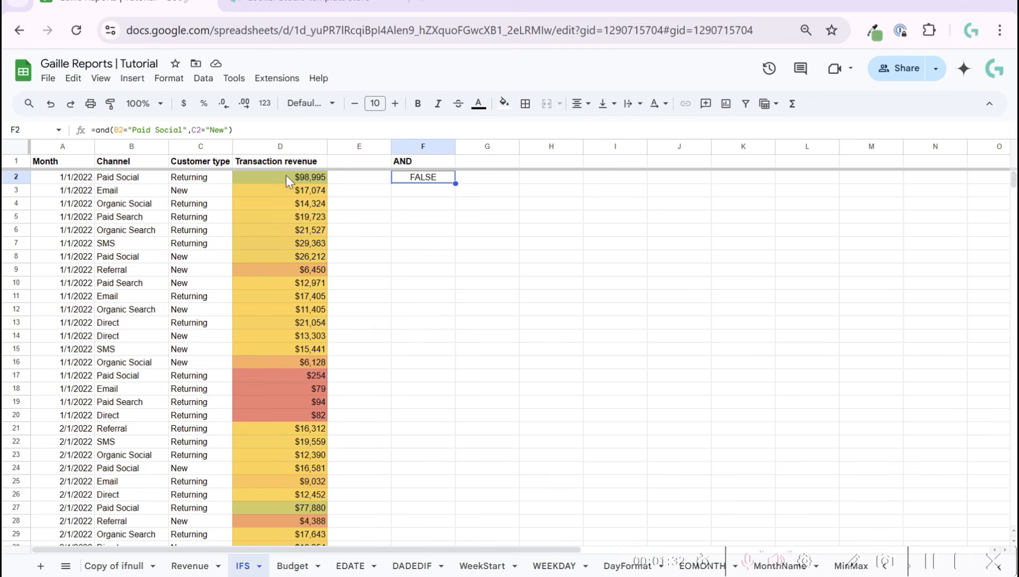
drag(128, 129, 188, 130)
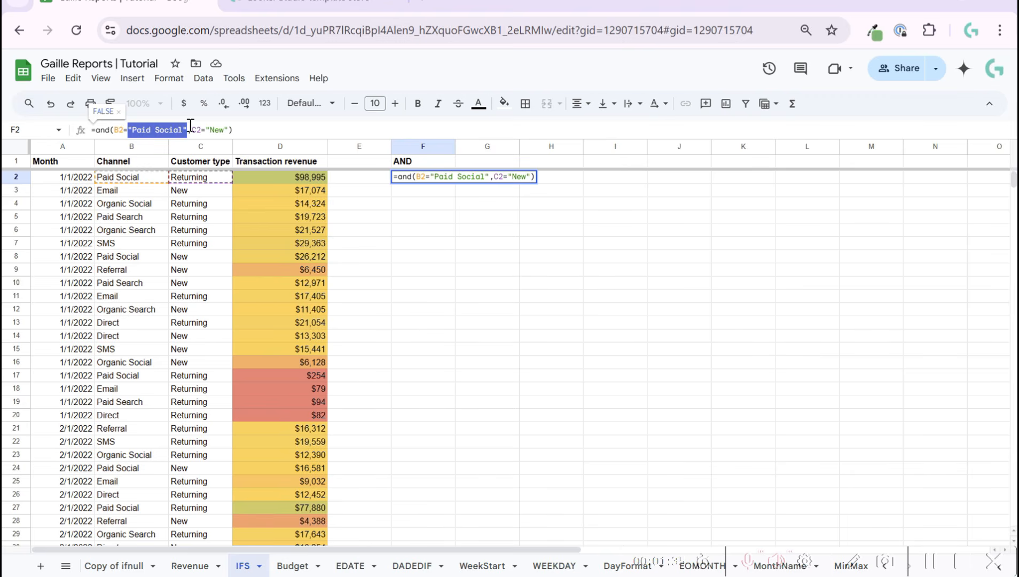
click(236, 130)
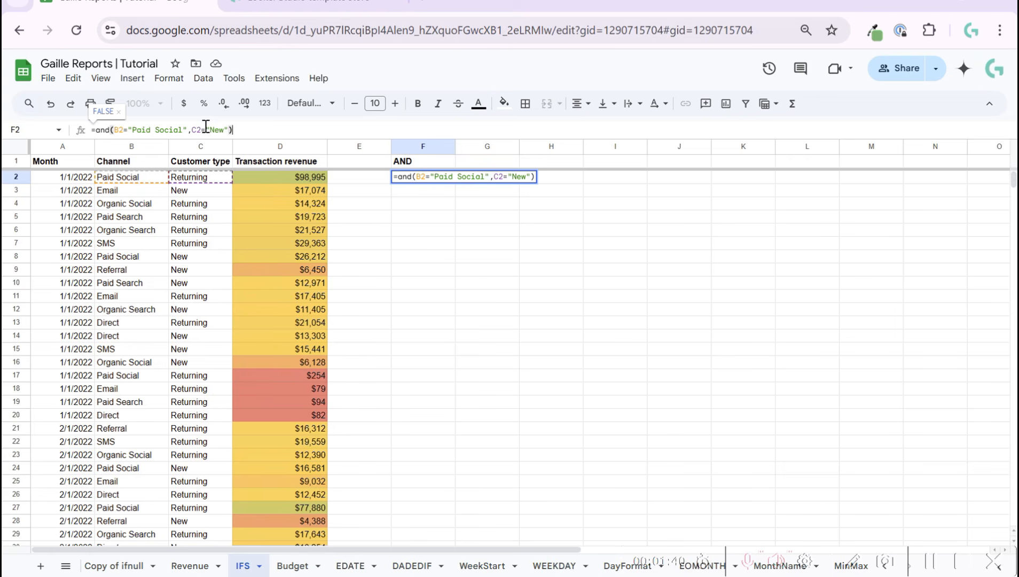
click(619, 163)
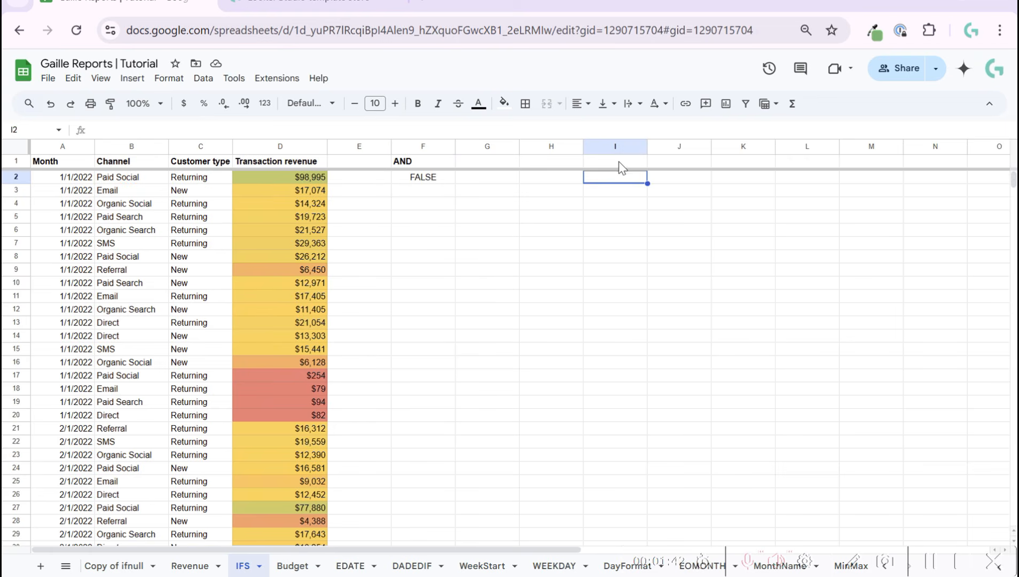
text(=uni)
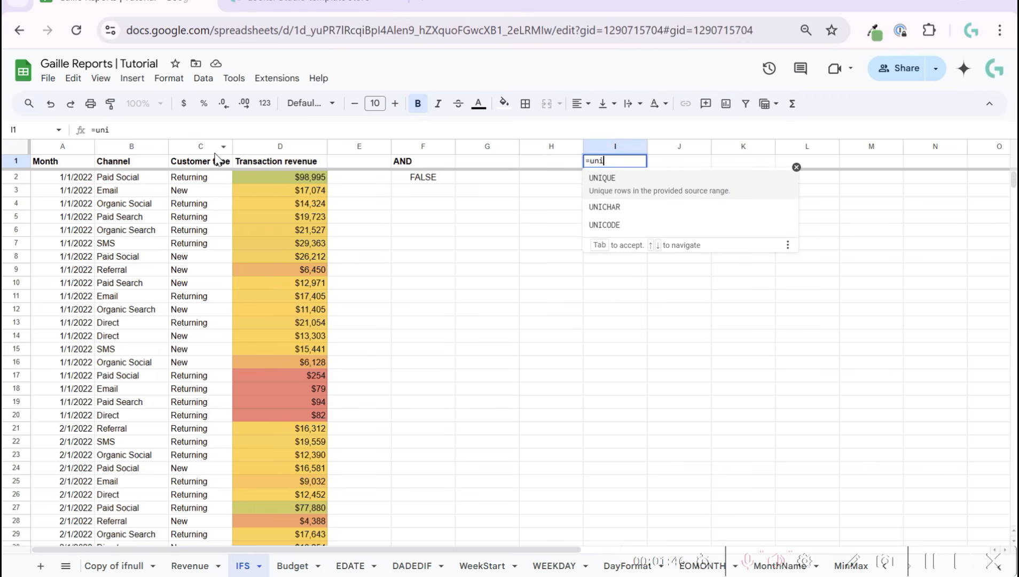
click(210, 148)
List the unique customer types from column C with a UNIQUE formula in cell I1
click(618, 162)
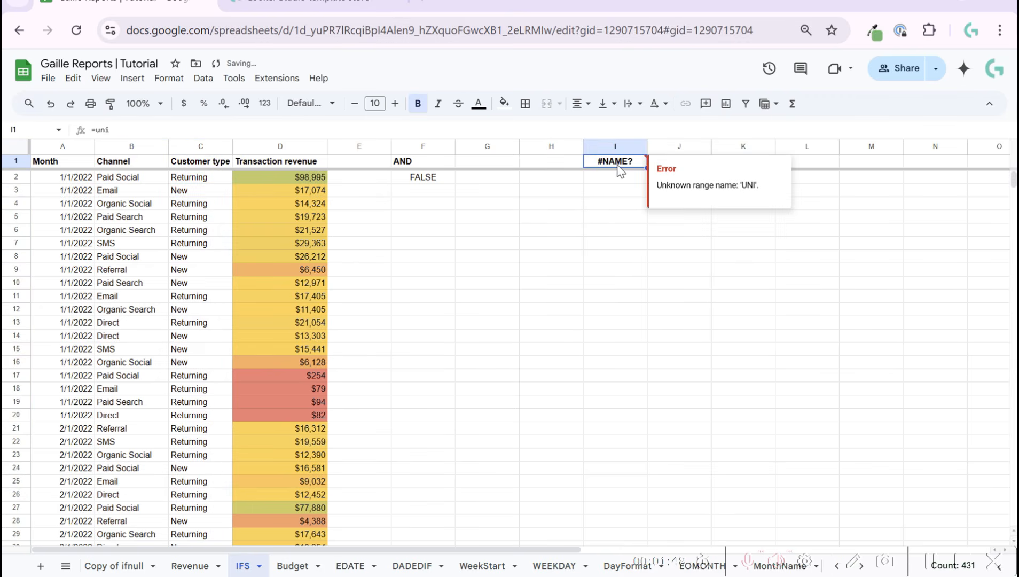
text(=uni)
key(Tab)
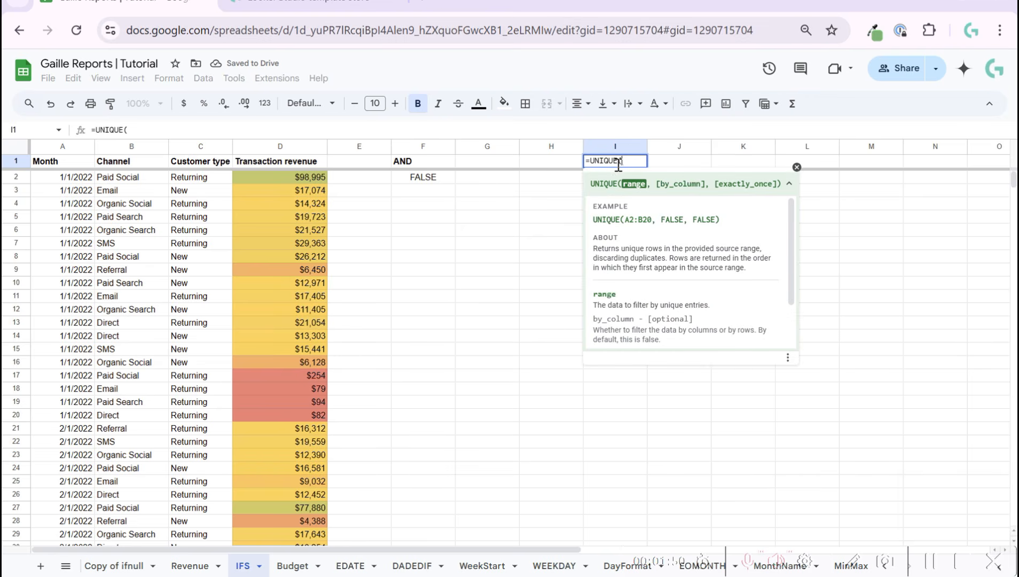
click(203, 148)
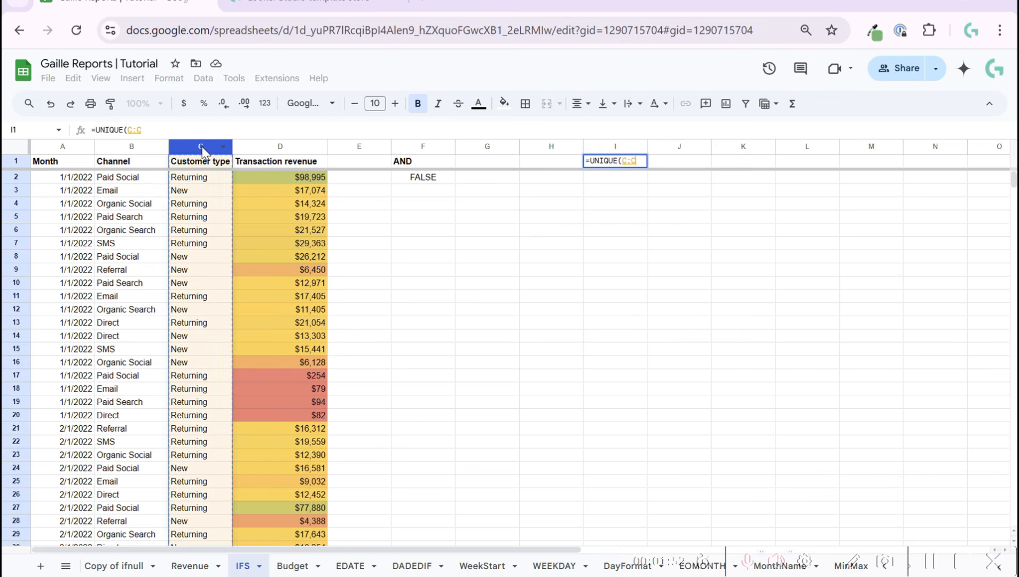
key(Return)
Check column I below the unique customer types list for any further entries
key(Down)
key(Down)
key(Down)
key(Down)
key(Down)
key(Down)
key(Down)
key(Down)
key(Down)
key(Down)
key(Down)
key(Down)
key(Down)
key(Down)
key(Down)
key(Down)
key(Down)
key(Down)
key(Down)
key(Down)
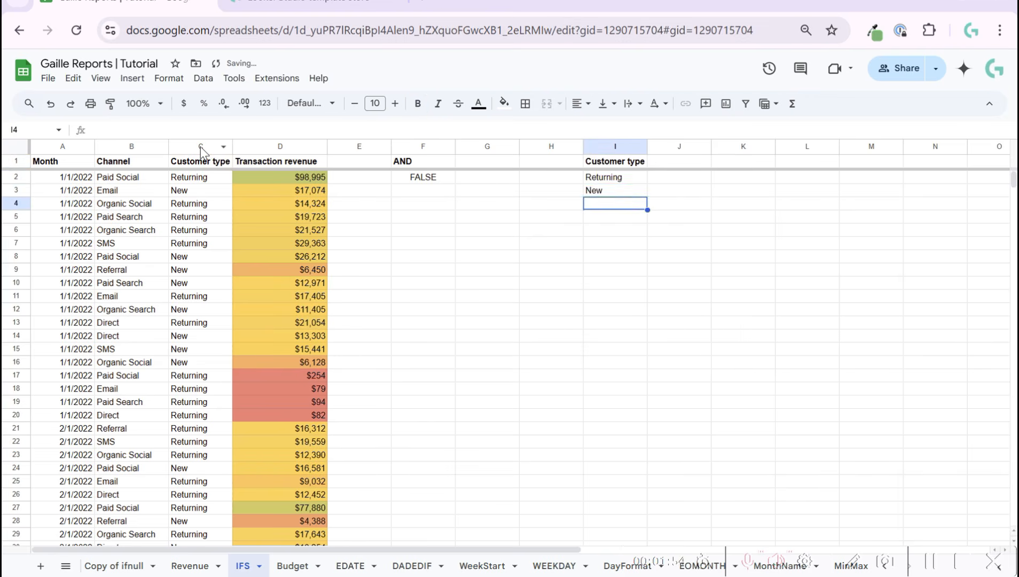
scroll(515, 167, up, 13)
scroll(513, 161, up, 1)
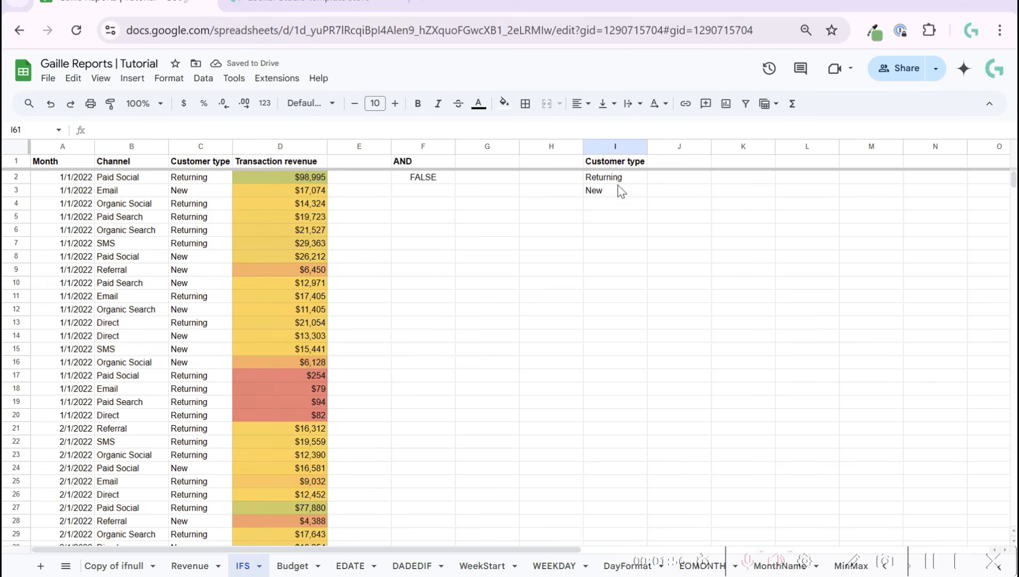
List the unique channels with =UNIQUE(B:B) in cell J1 and make that header cell bold
click(686, 163)
text(=uni)
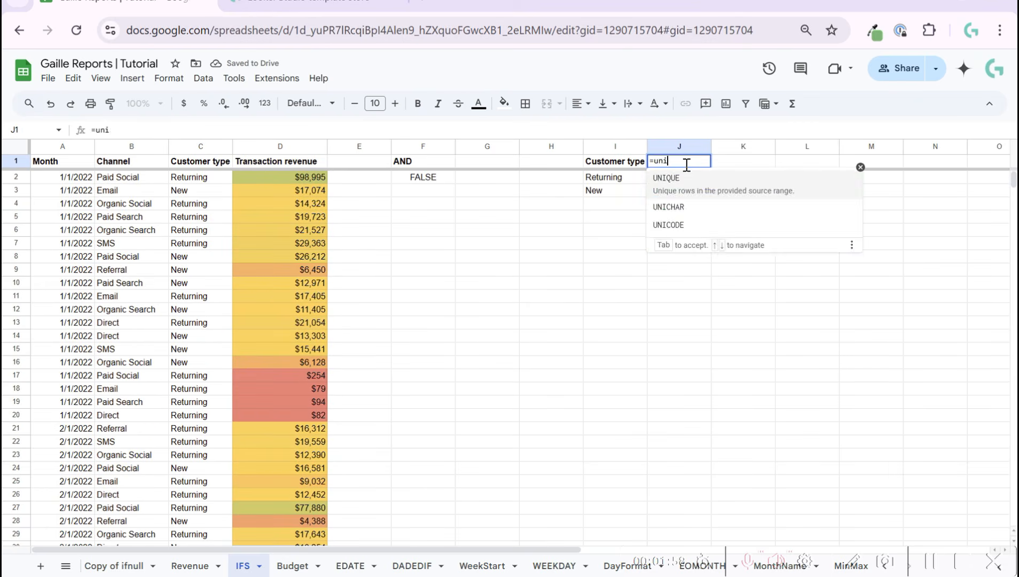
key(Tab)
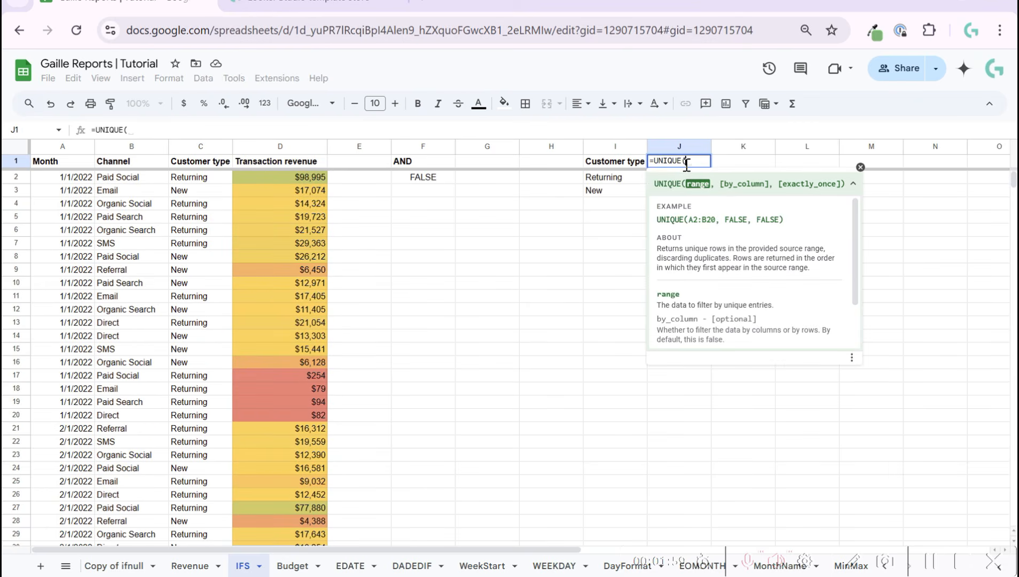
click(103, 148)
key(Return)
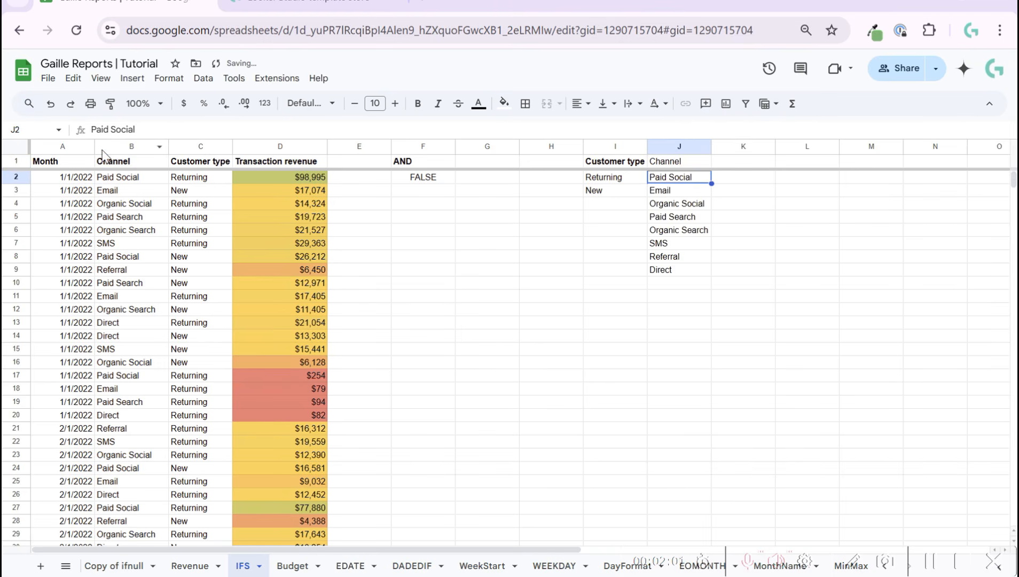
click(694, 161)
key(ctrl+b)
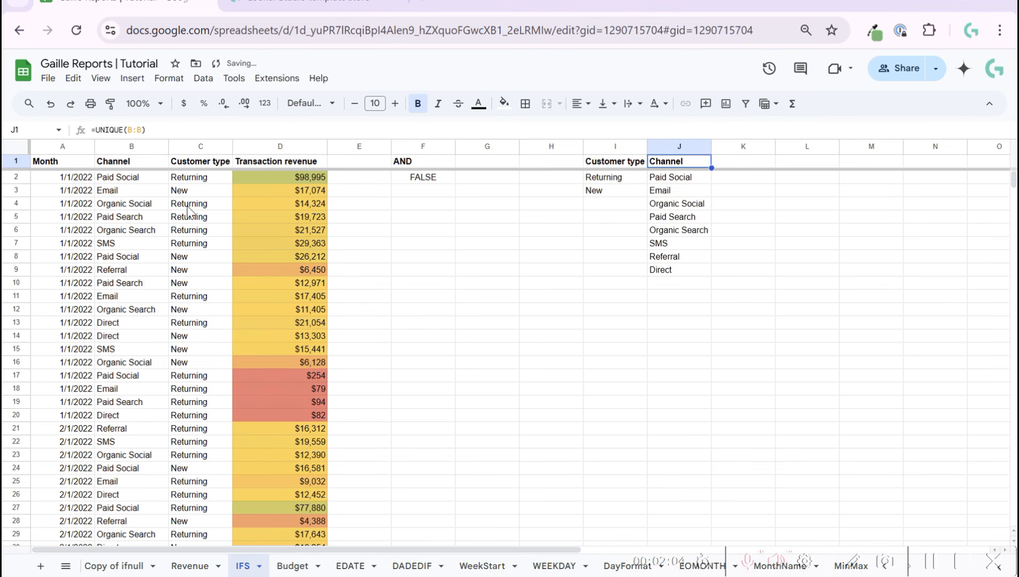
Start a new AND formula in F2 whose first condition compares the channel with the unique list, B2=J2
click(451, 185)
text(=a)
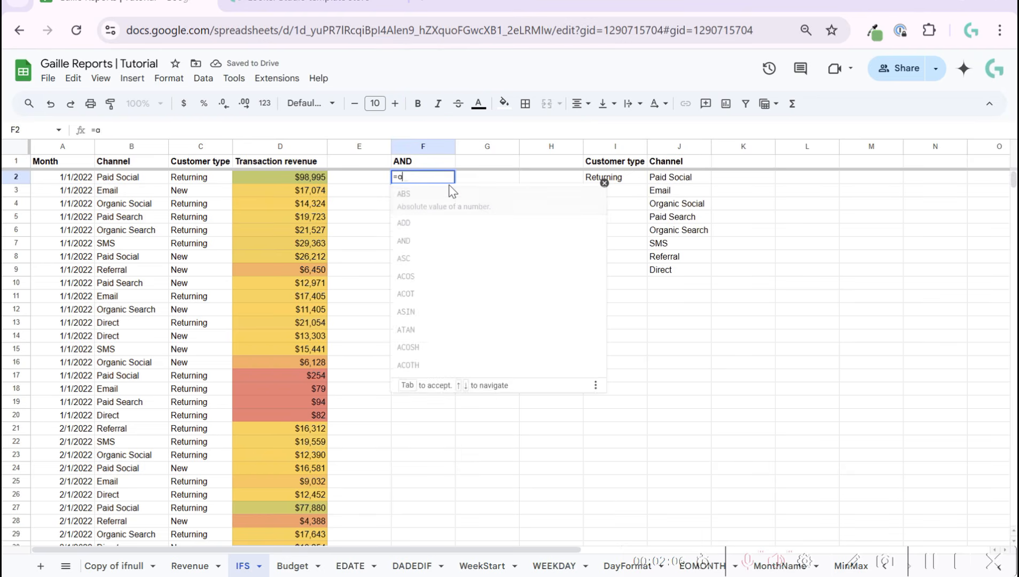
text(nd()
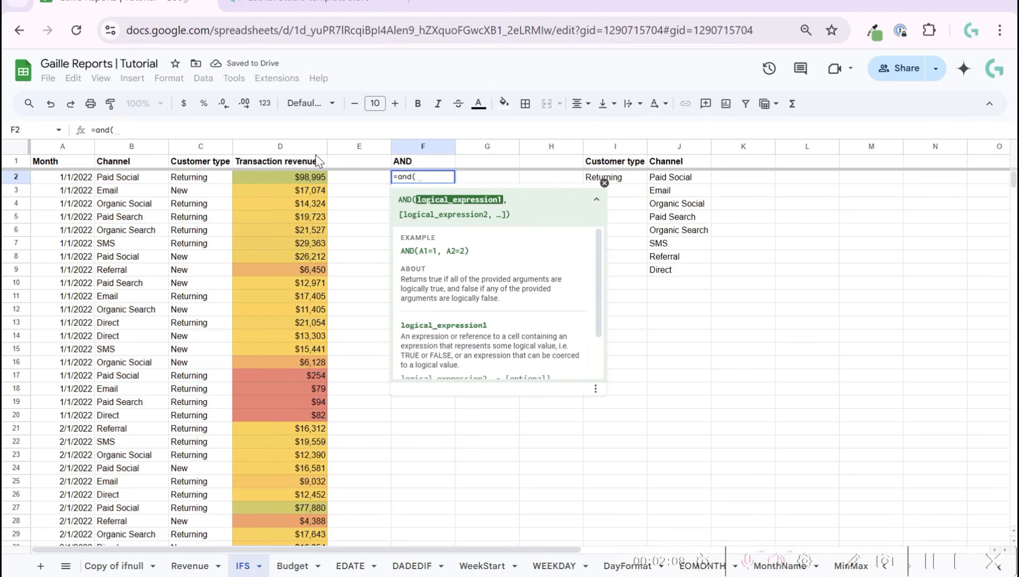
click(143, 179)
text(=)
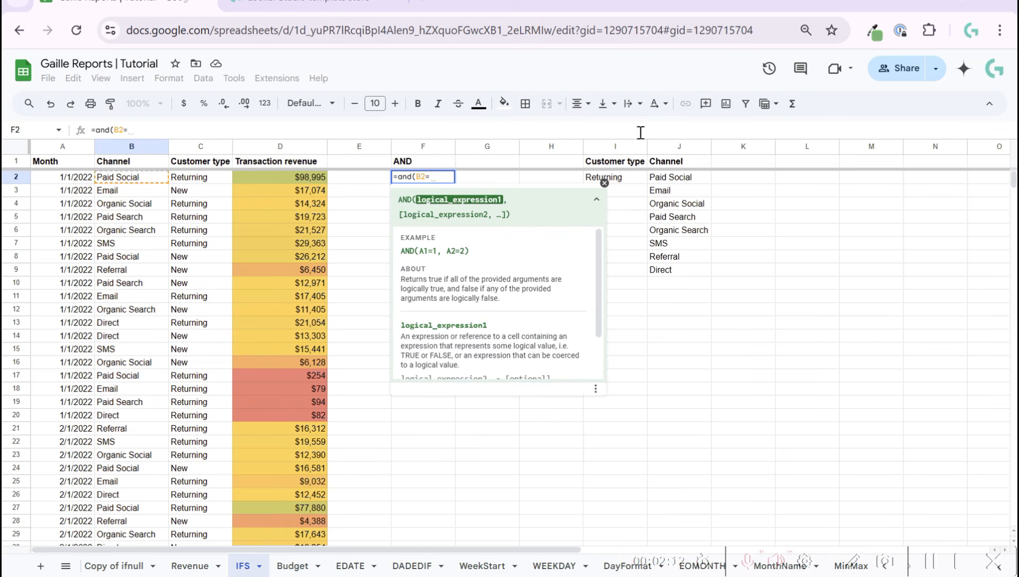
click(693, 180)
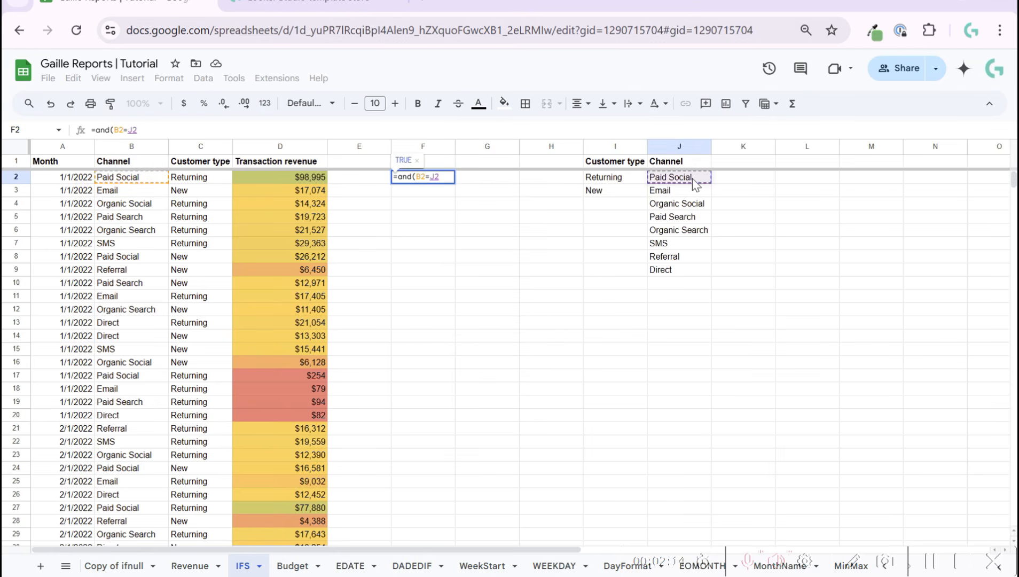
Add the customer type condition C2=I2 to the AND formula in F2 and complete the formula
text(,)
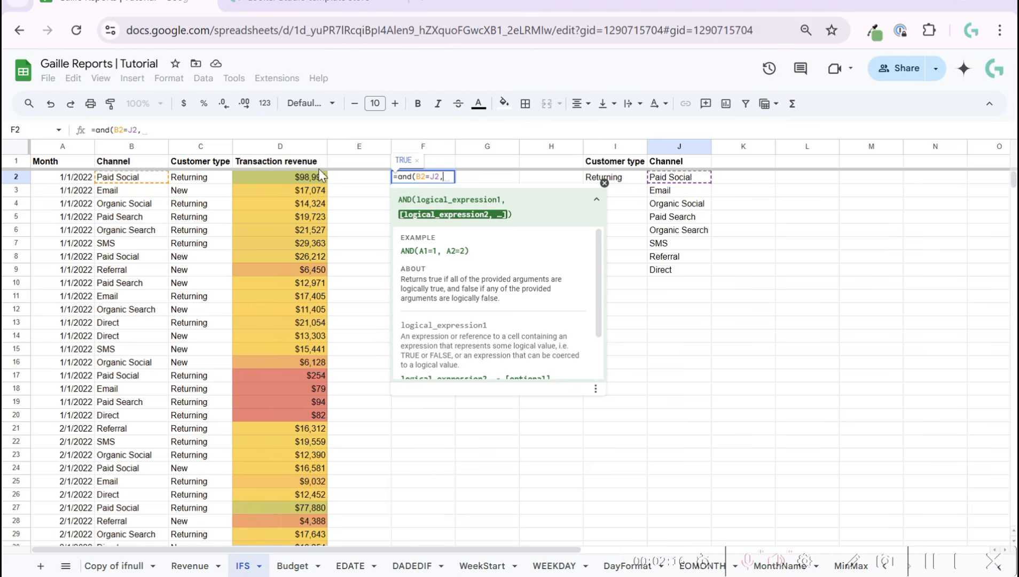
click(193, 181)
text(=)
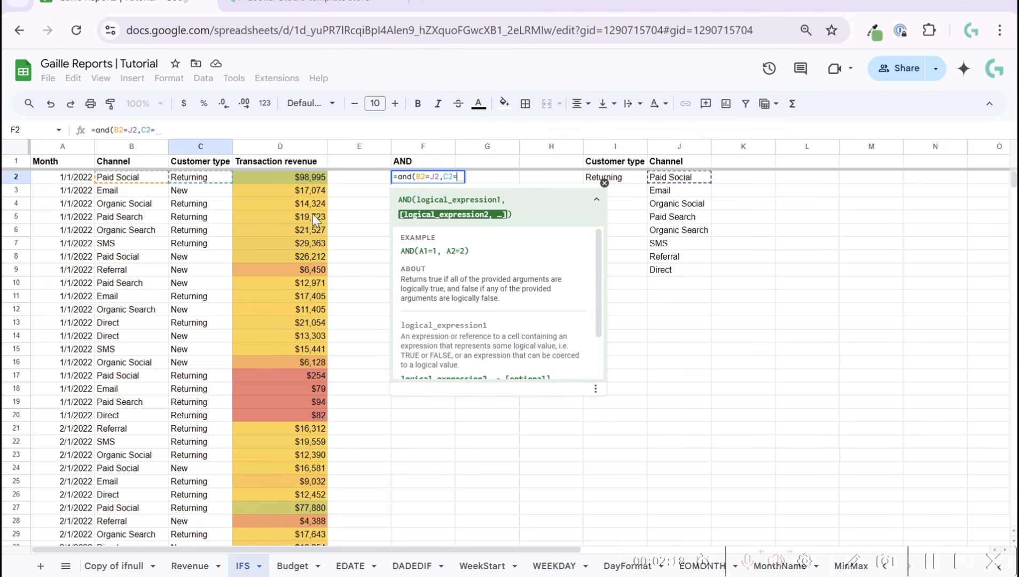
click(619, 182)
text())
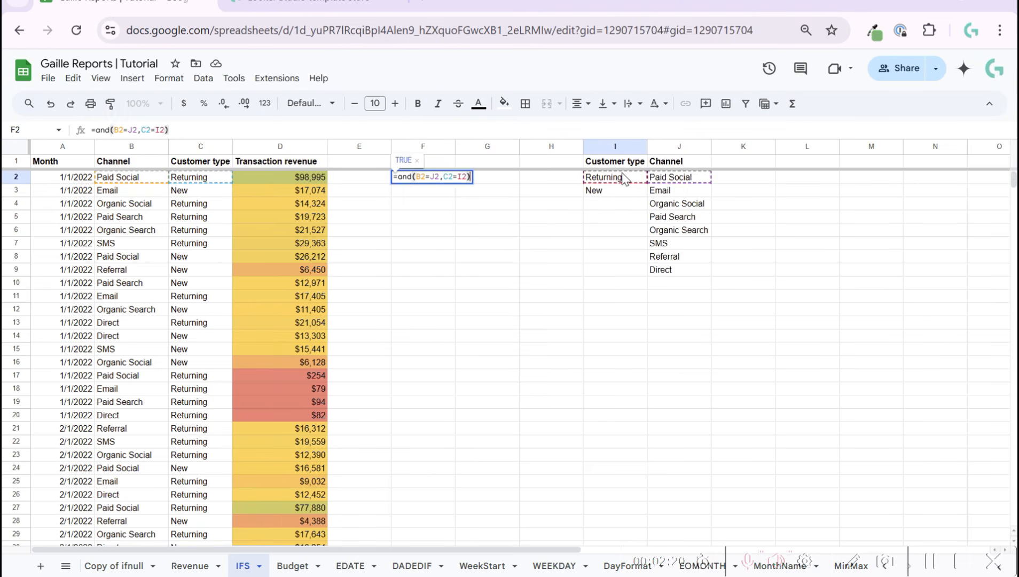
key(Return)
Extend the AND formula in F2 with a third condition on transaction revenue, D2>50000
click(425, 181)
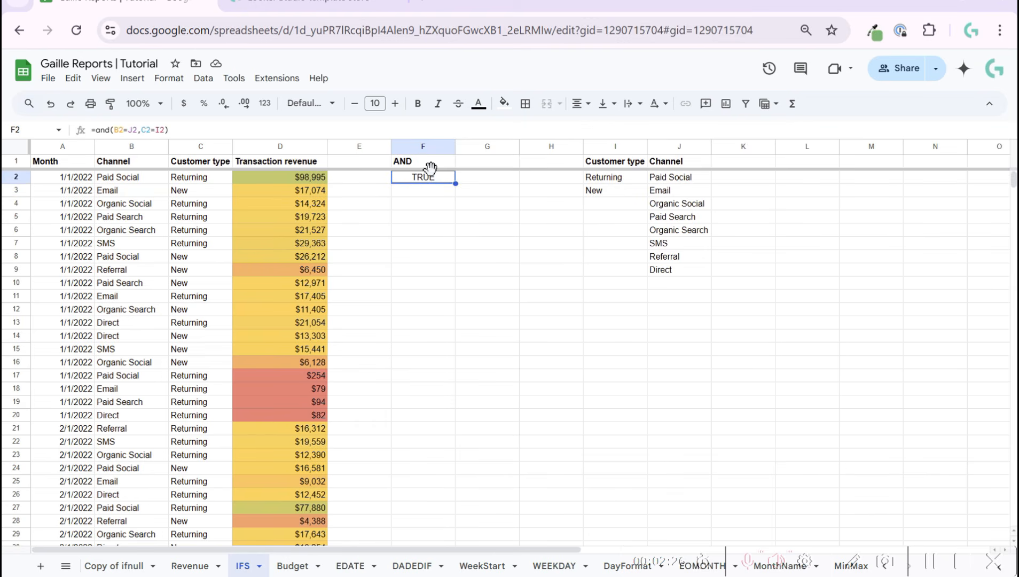
click(164, 130)
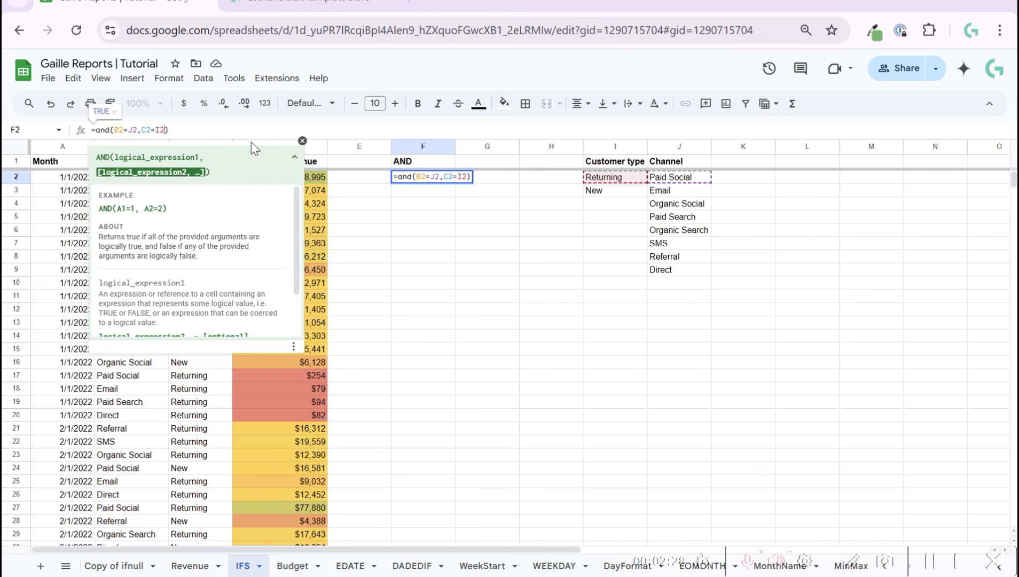
text(,)
click(324, 177)
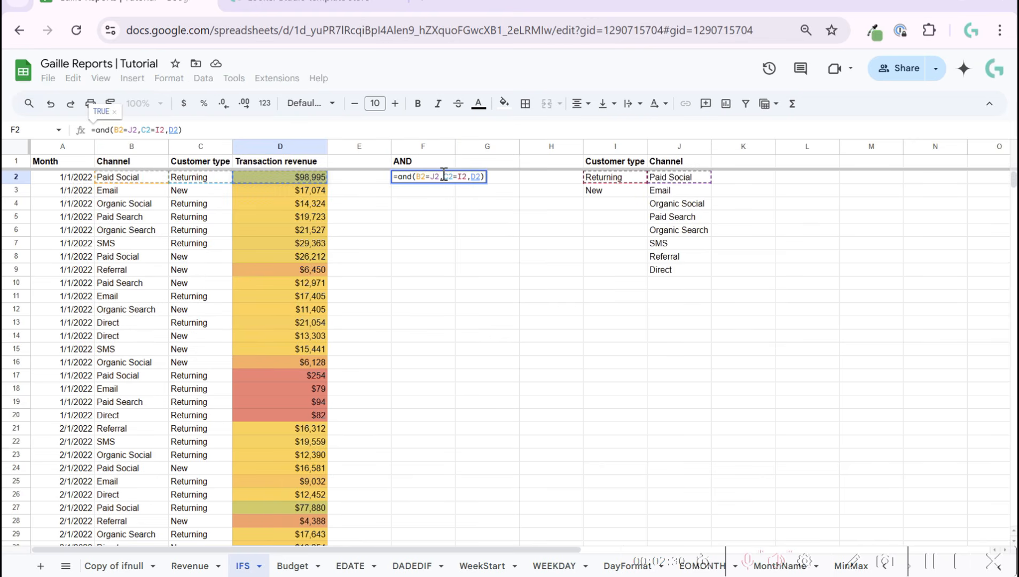
text(> )
text(10000)
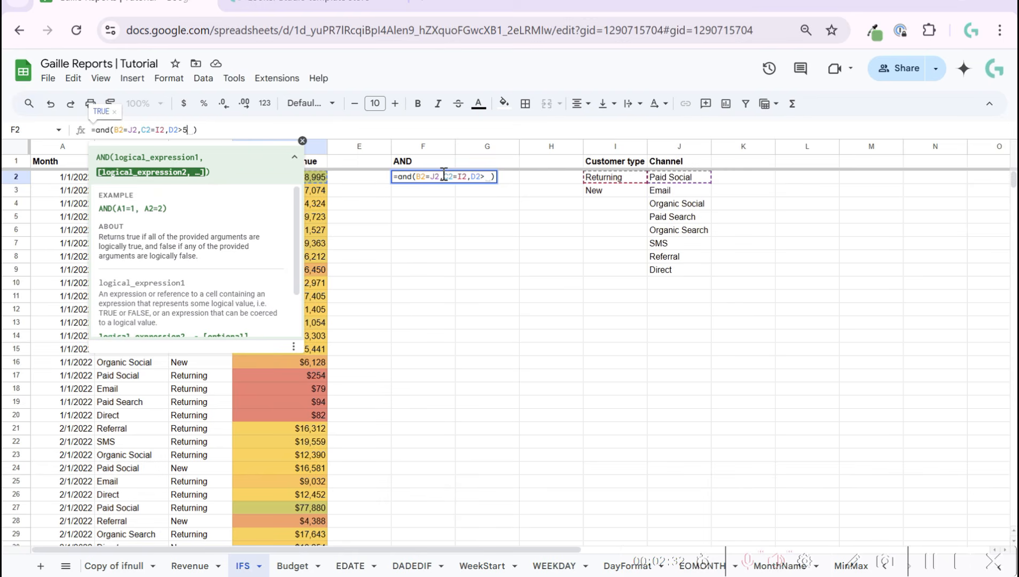
key(Return)
Review the conditions of the AND formula in F2, highlighting B2=J2, without changing it
click(445, 179)
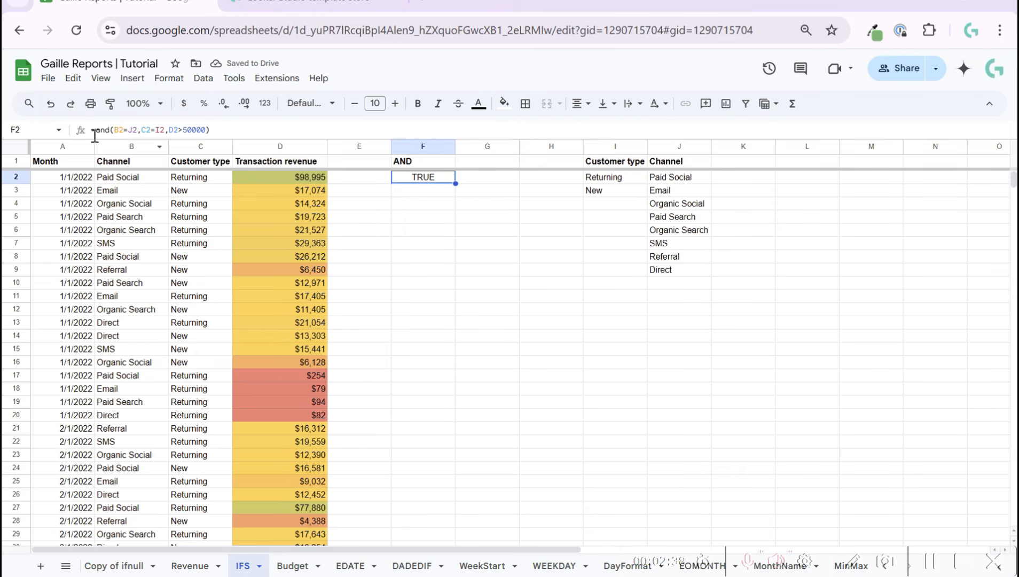
click(182, 130)
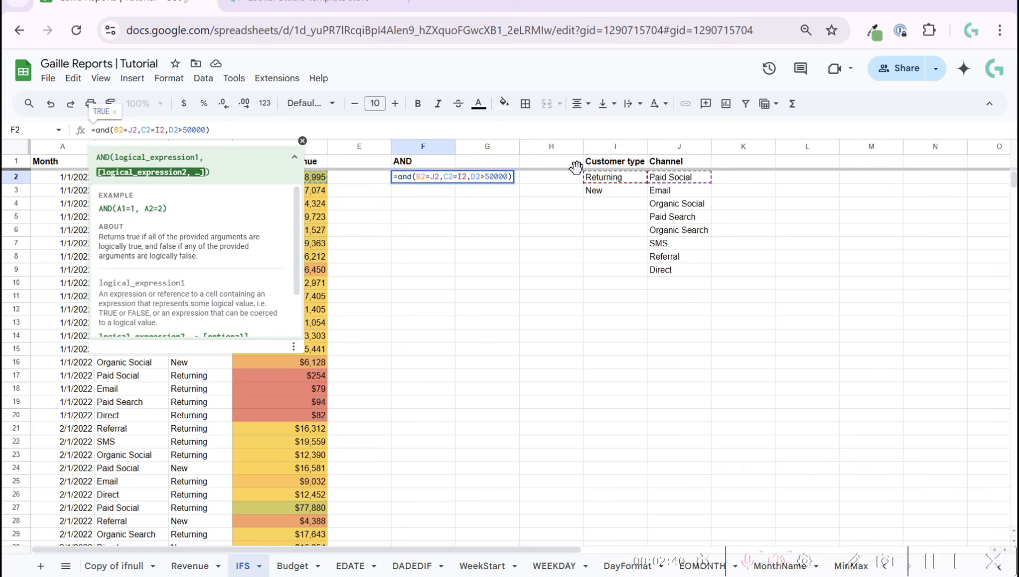
drag(114, 130, 137, 129)
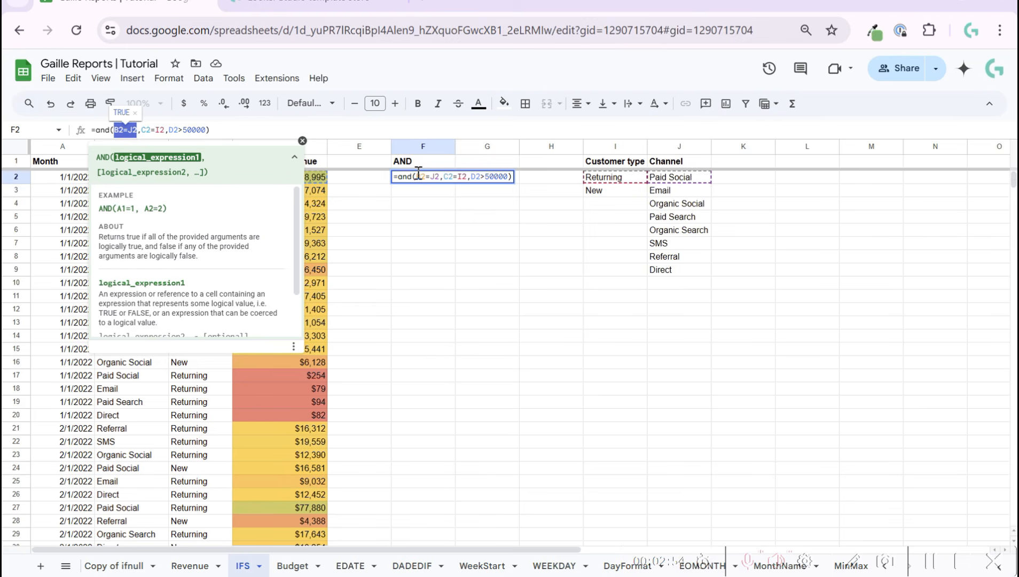
key(Escape)
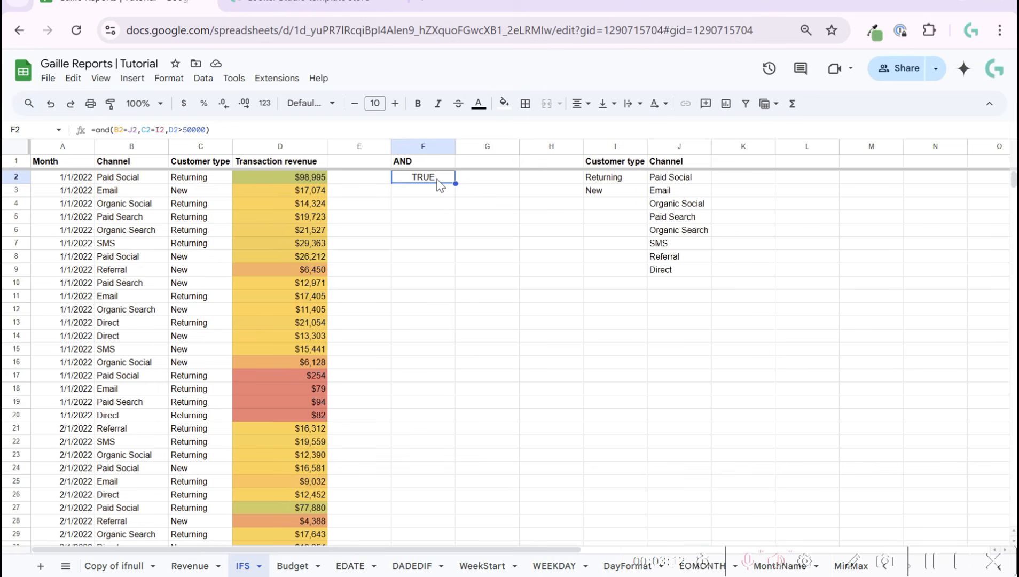
click(436, 208)
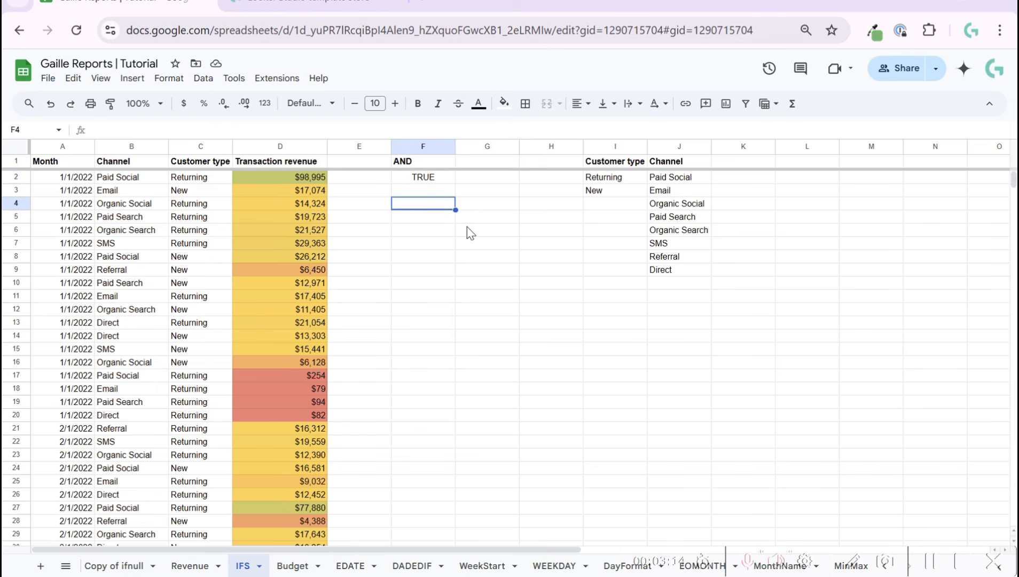
Wrap the AND formula in F2 in an IF function that returns "Yes" when true and "No" when false
click(441, 180)
click(101, 132)
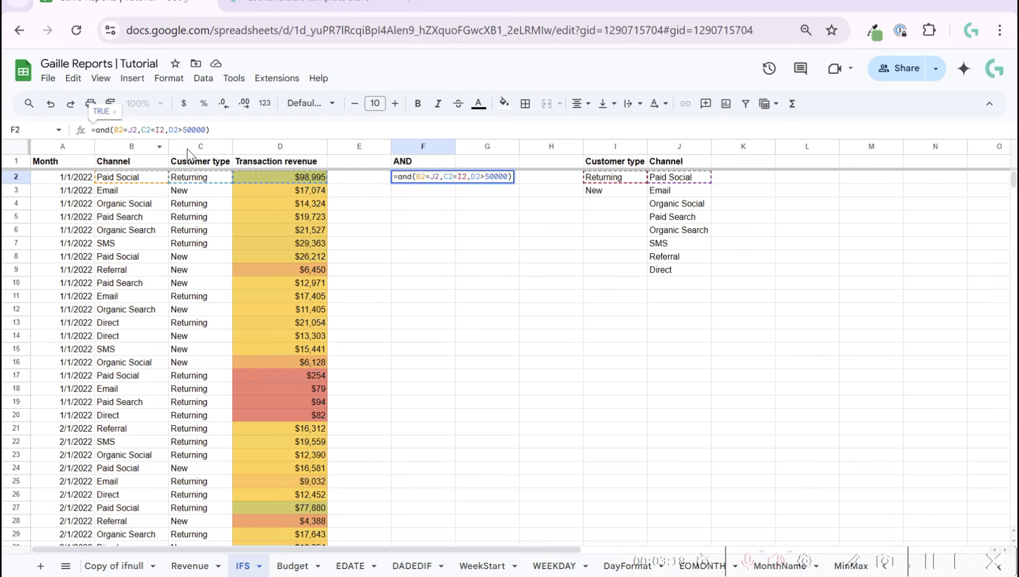
text(if)
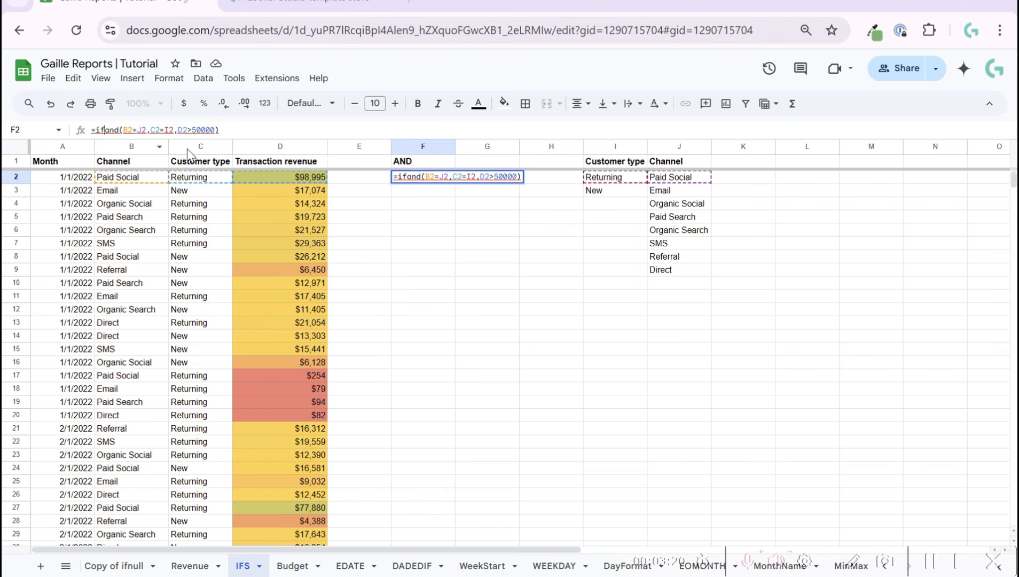
text(()
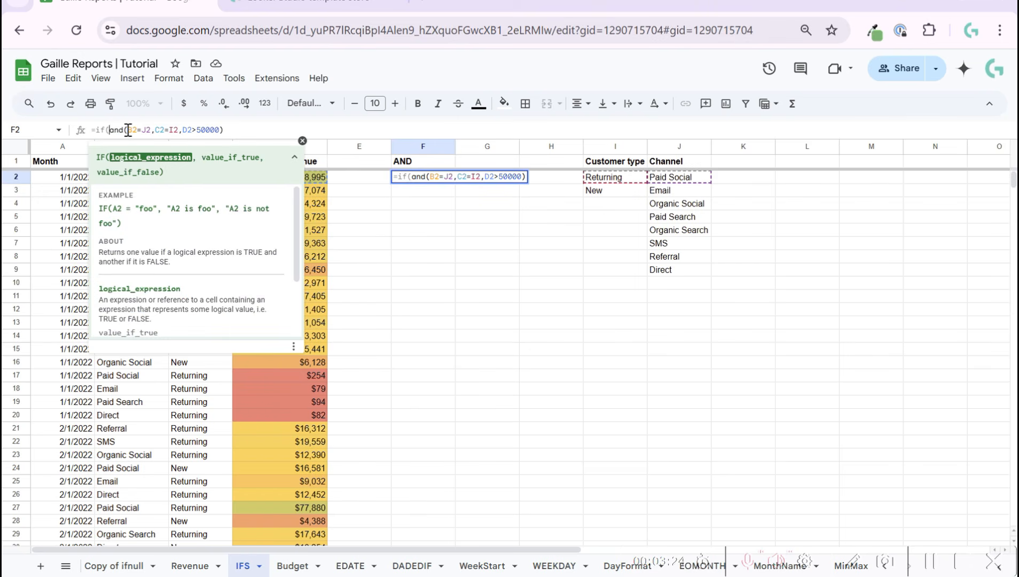
click(234, 132)
text(,)
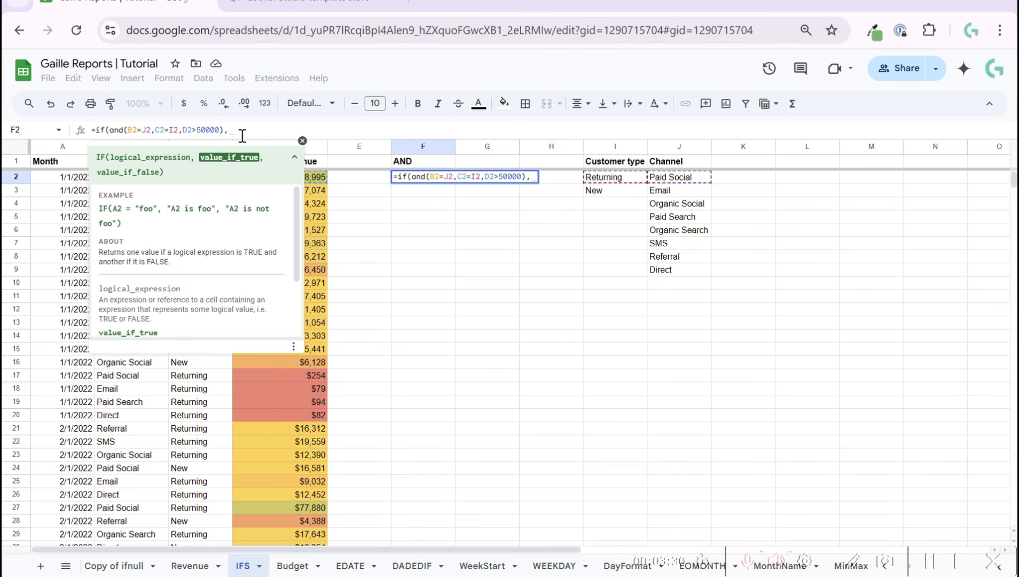
text("Yes)
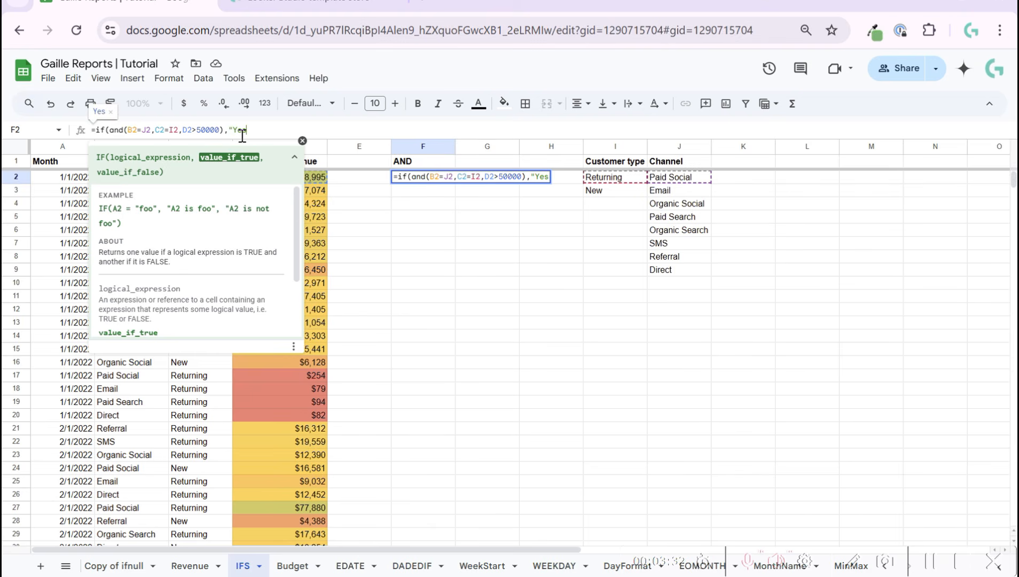
text(", ")
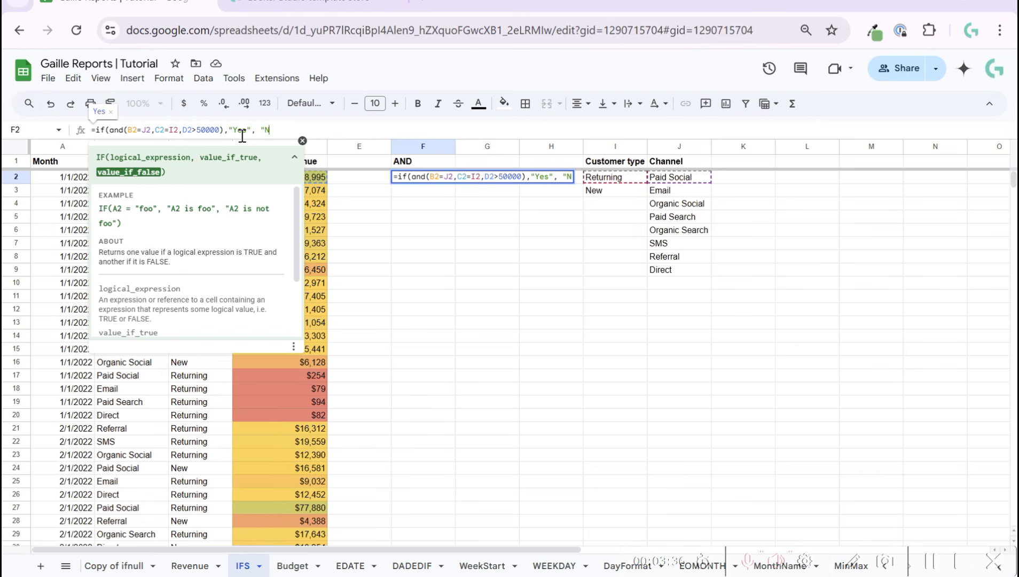
text(No"))
key(Return)
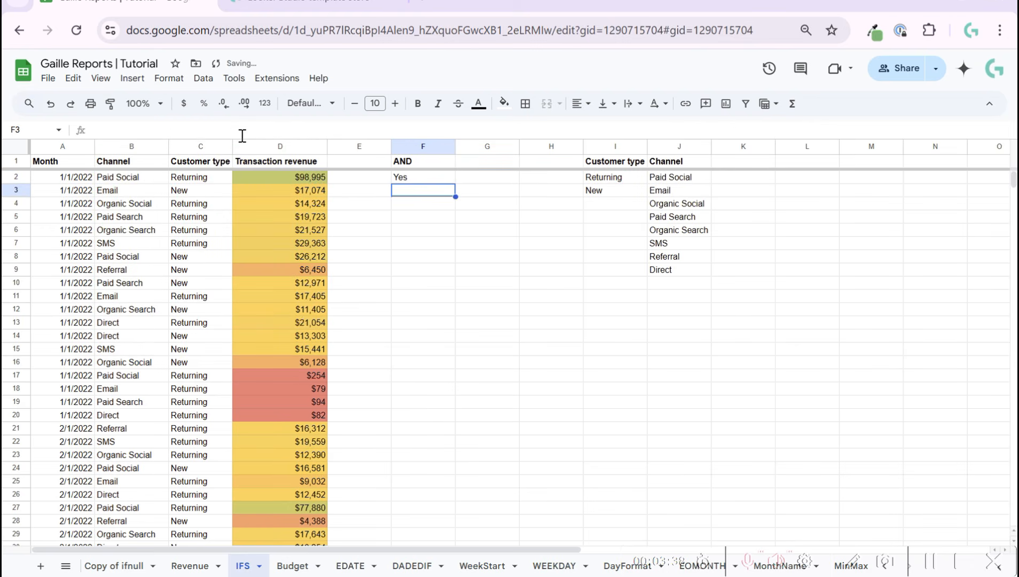
Examine the IF formula in F2, highlighting its value-if-true argument and the nested AND conditions, keeping the formula as it is
key(Up)
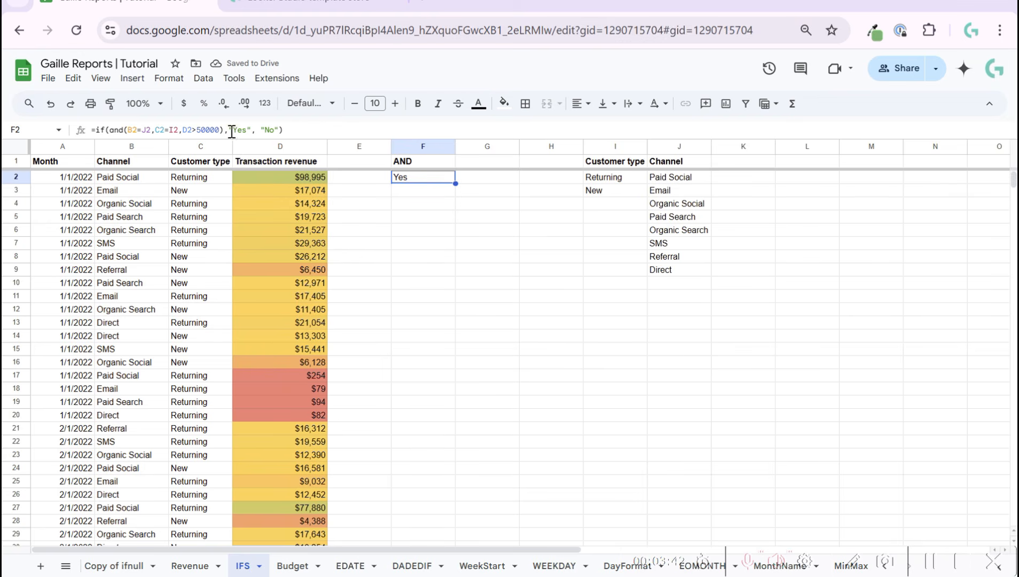
drag(228, 130, 251, 129)
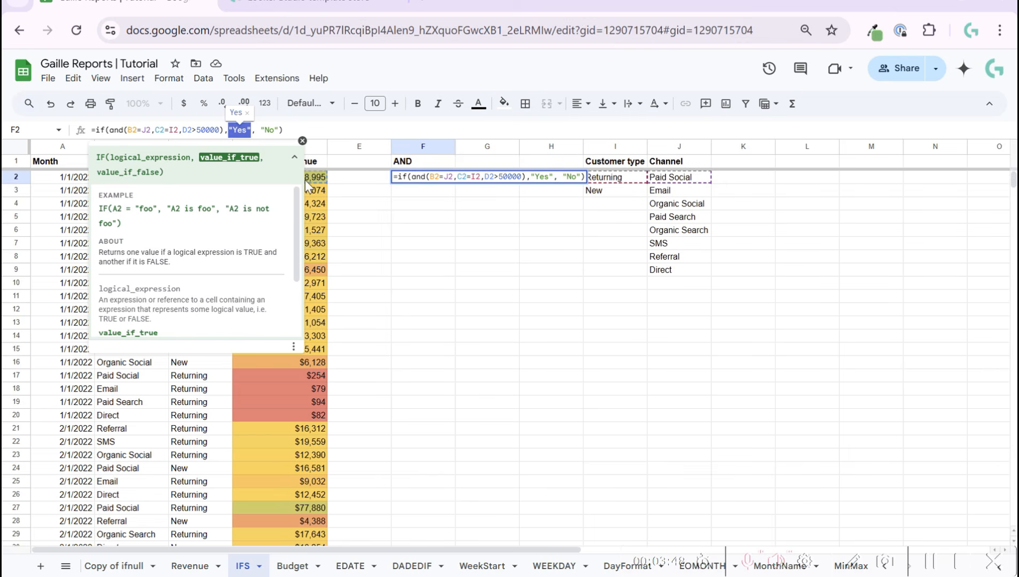
click(448, 258)
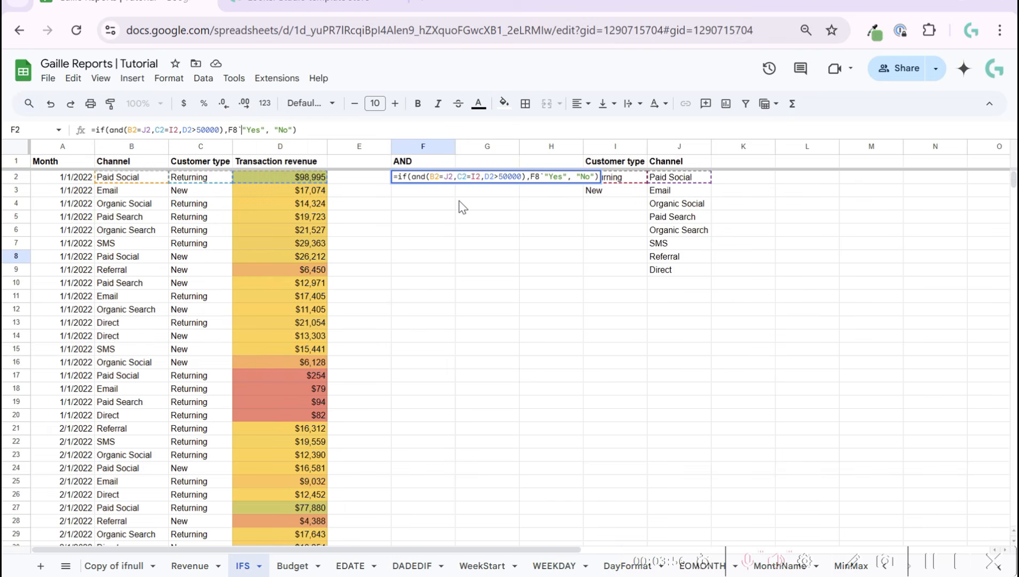
key(Escape)
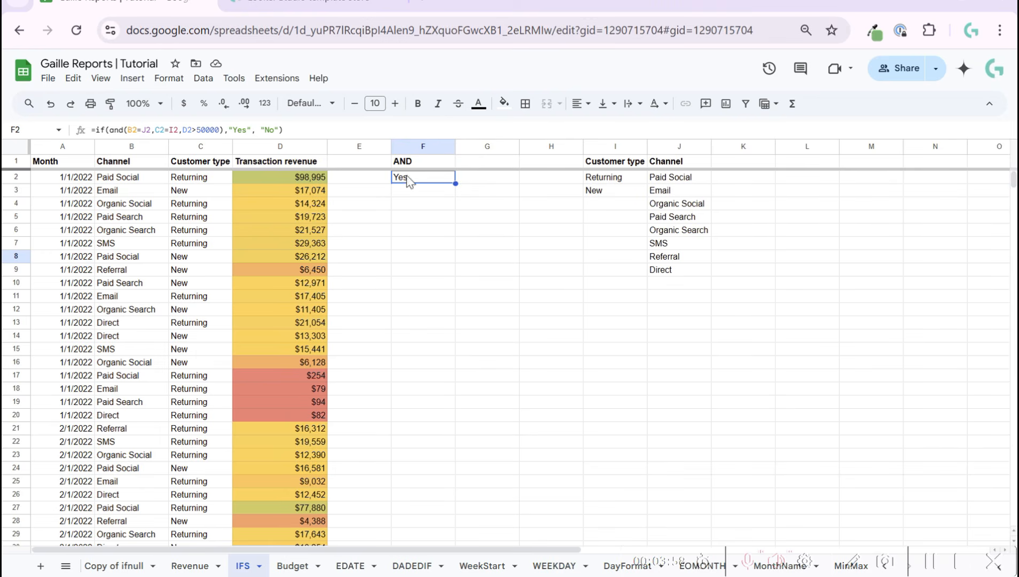
drag(128, 130, 218, 131)
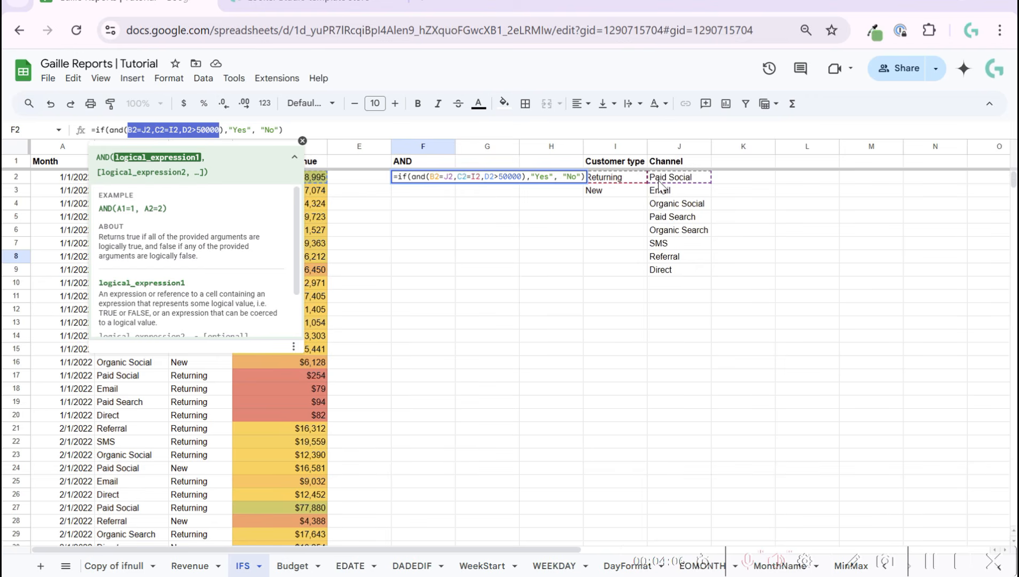
click(226, 134)
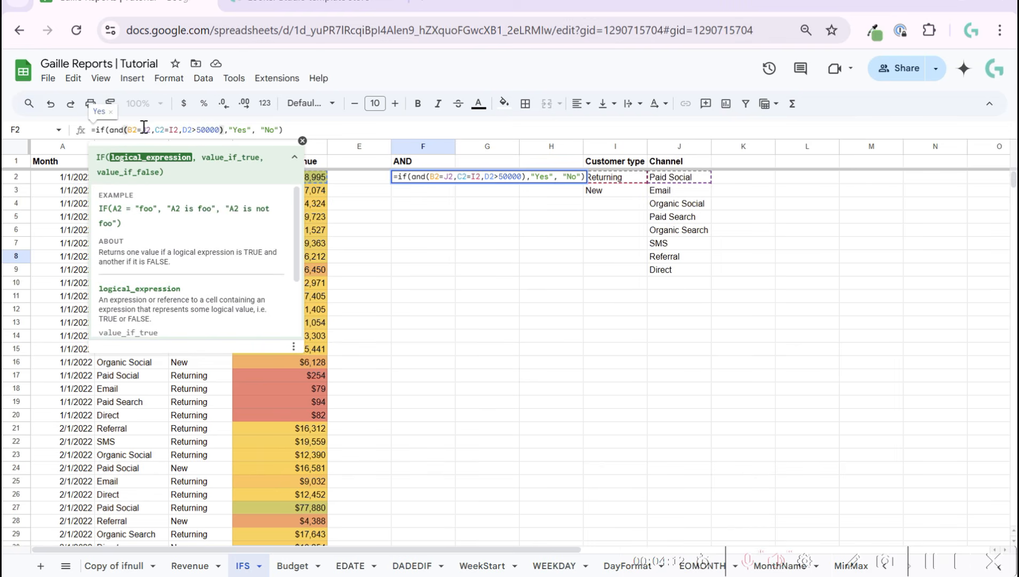
drag(125, 132, 235, 131)
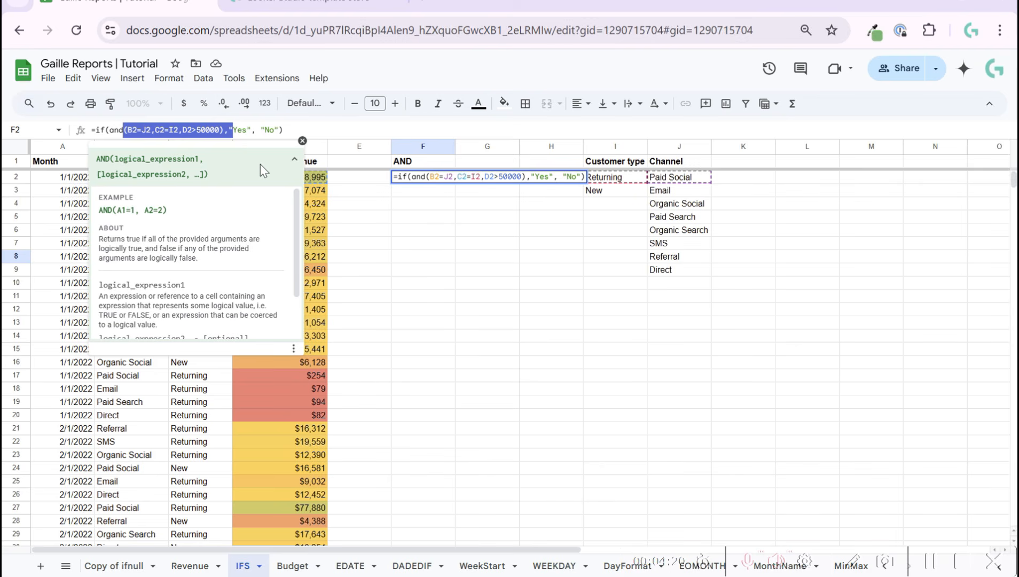
key(Return)
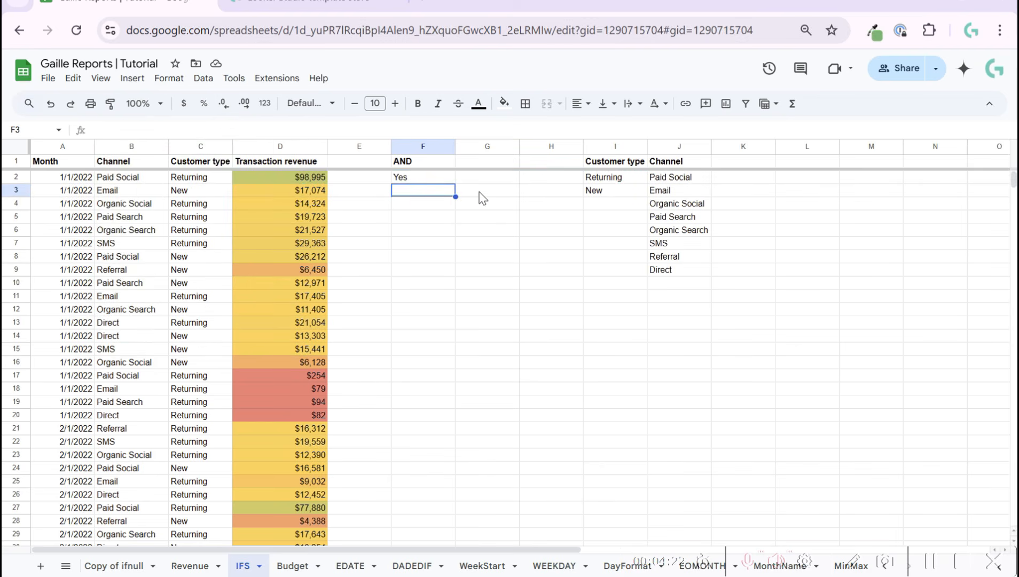